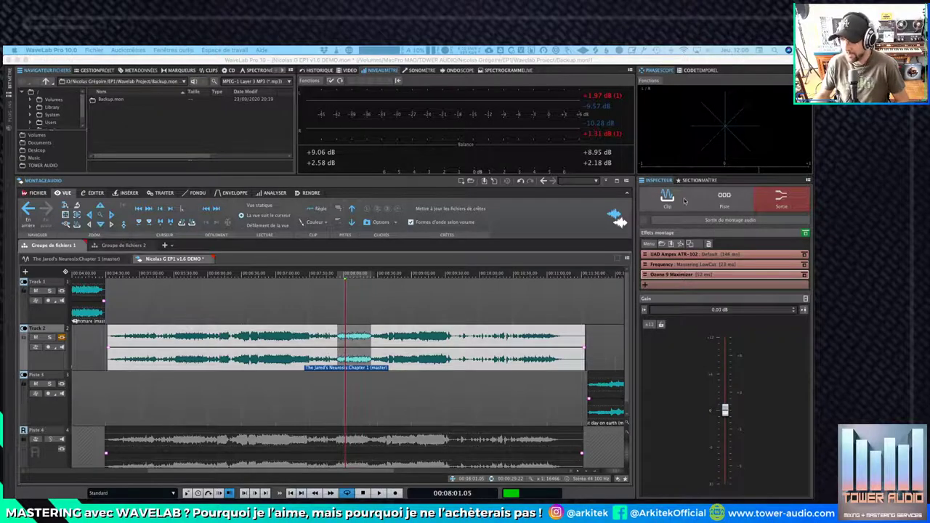
# Display the Master Section, bypass it and switch it back on
pyautogui.click(695, 180)
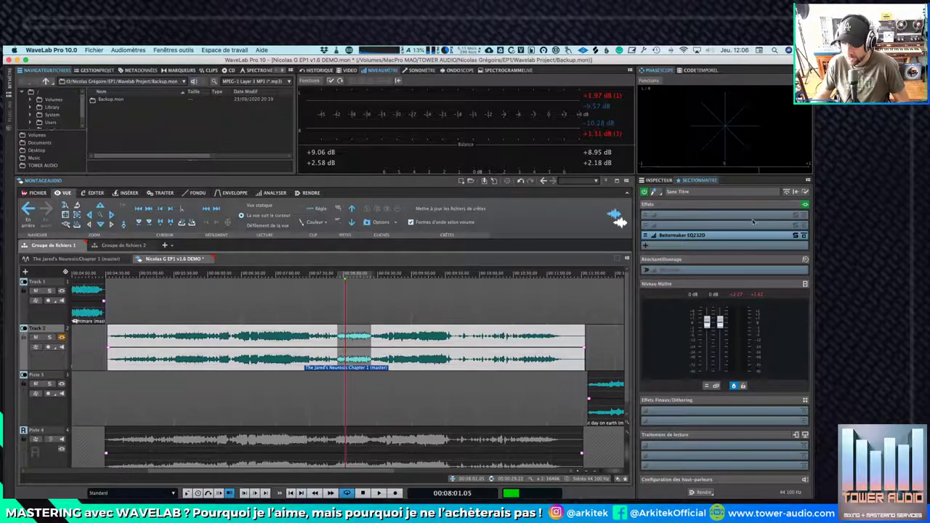
pyautogui.click(645, 193)
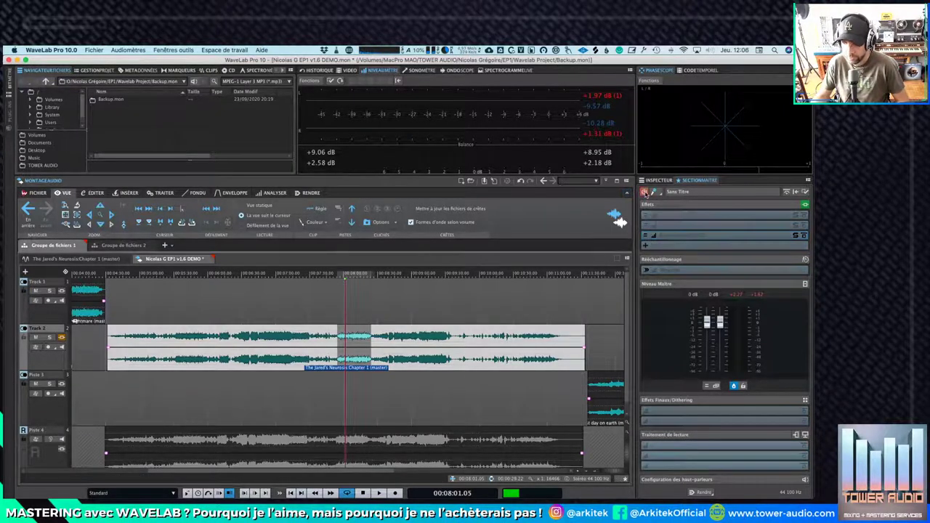
pyautogui.click(645, 193)
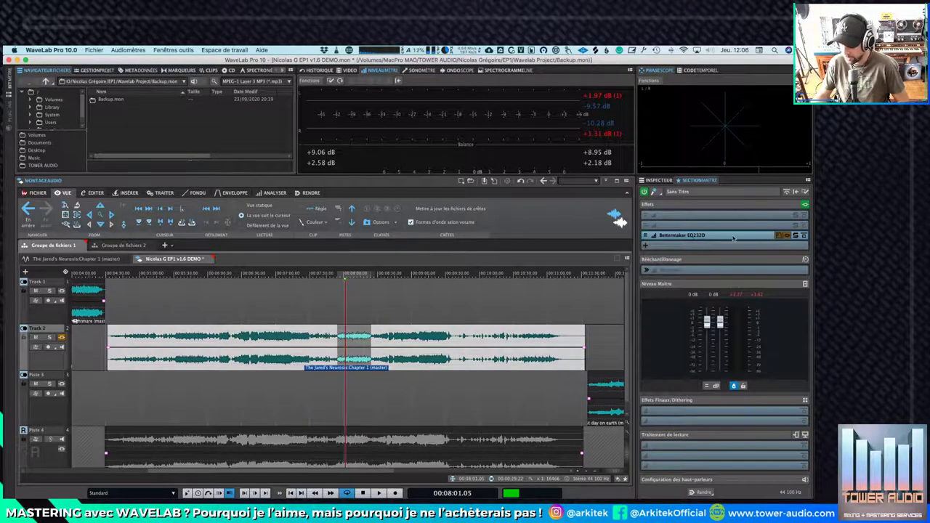
# Open the Bettermaker EQ232D effect and enable resampling at 44 100 Hz in the Master Section
pyautogui.click(732, 236)
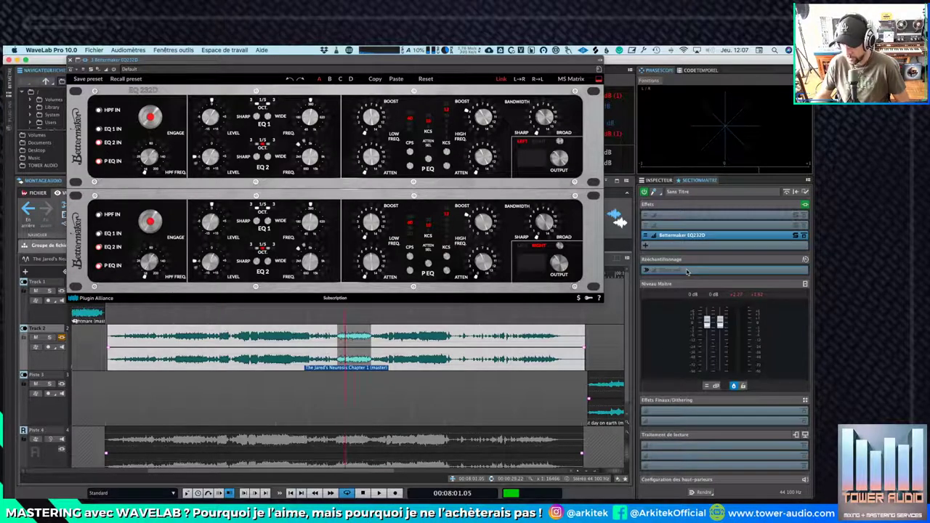
pyautogui.click(648, 271)
pyautogui.click(646, 270)
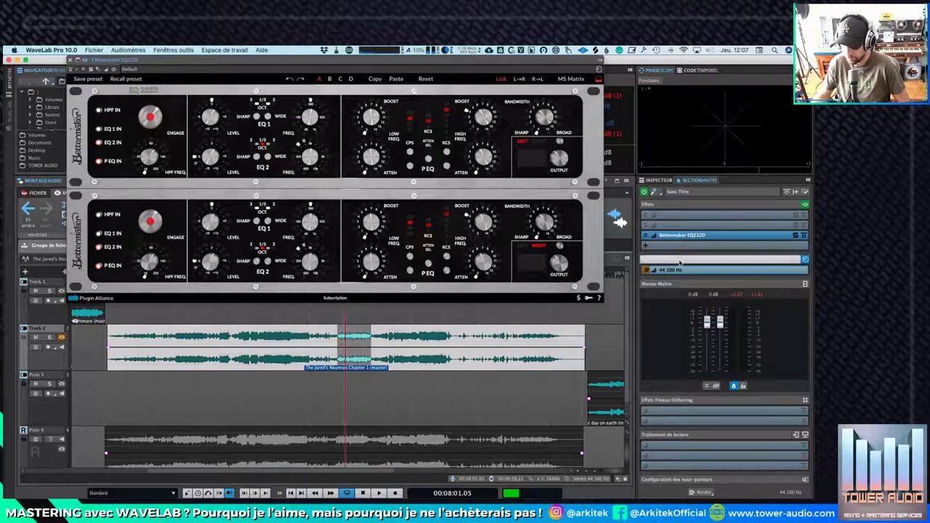
pyautogui.click(680, 264)
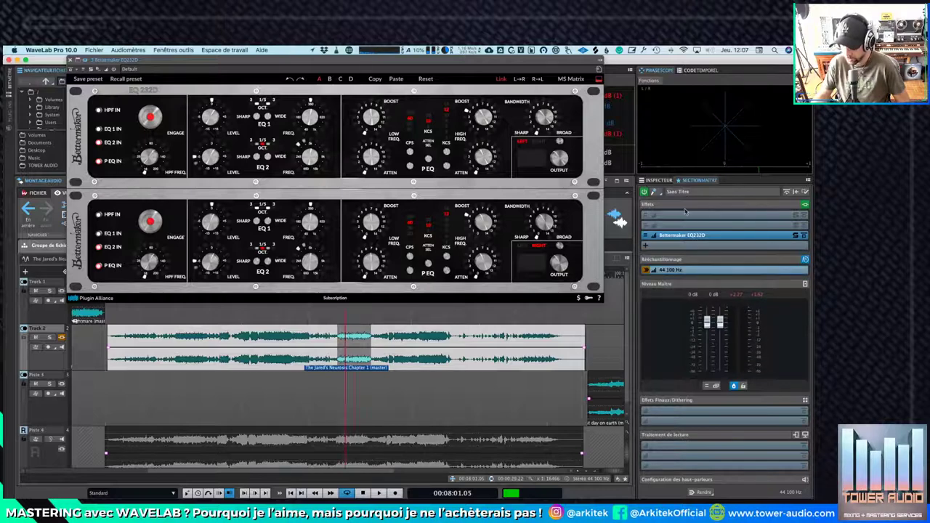
# Collapse the Master Section's Effects pane and expand it again
pyautogui.click(683, 206)
pyautogui.click(684, 207)
pyautogui.click(684, 207)
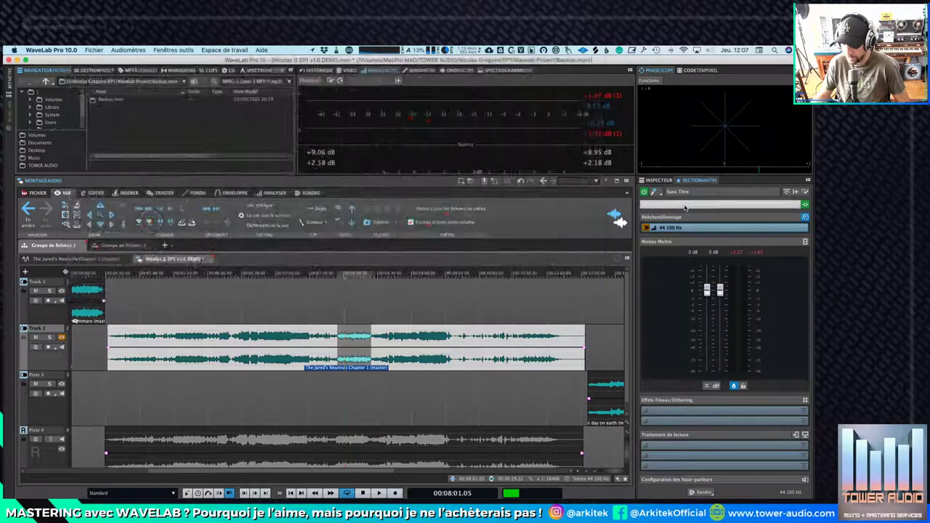
pyautogui.click(684, 208)
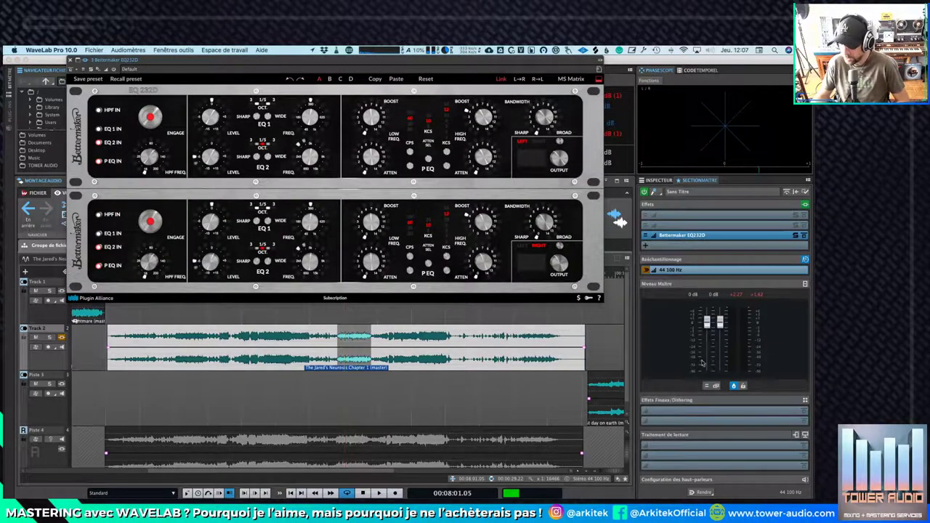
# Browse the Steinberg plug-ins offered for a final effects/dithering slot without loading one
pyautogui.click(696, 413)
pyautogui.moveTo(726, 460)
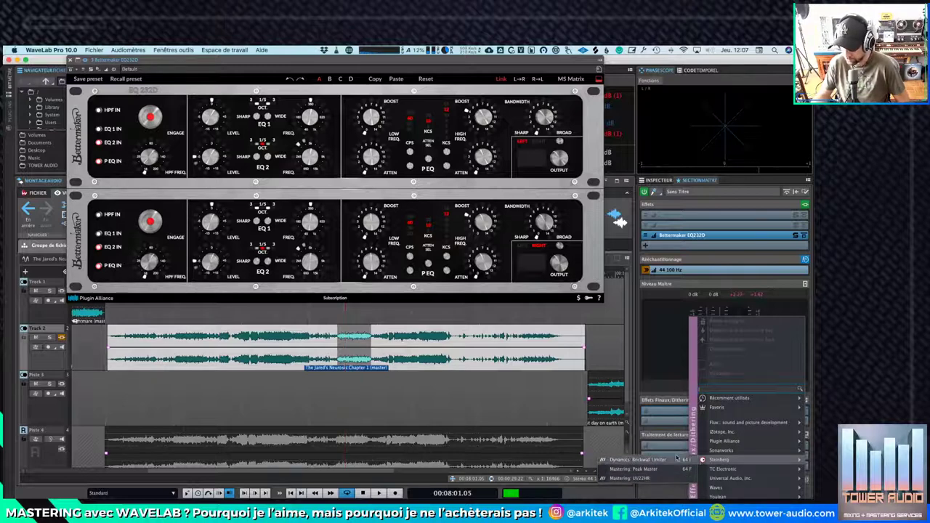
pyautogui.click(654, 376)
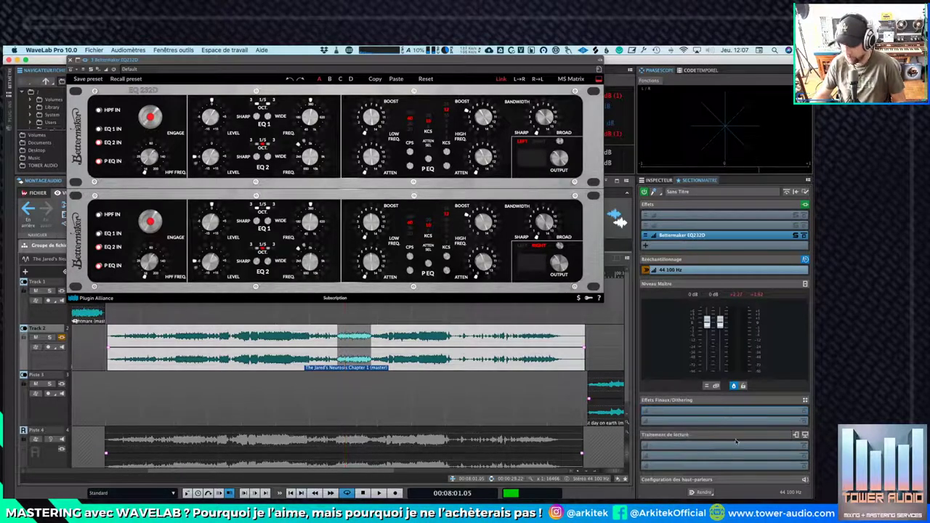
# Expand the speaker configuration pane and look through the Master Section's preset options
pyautogui.click(722, 480)
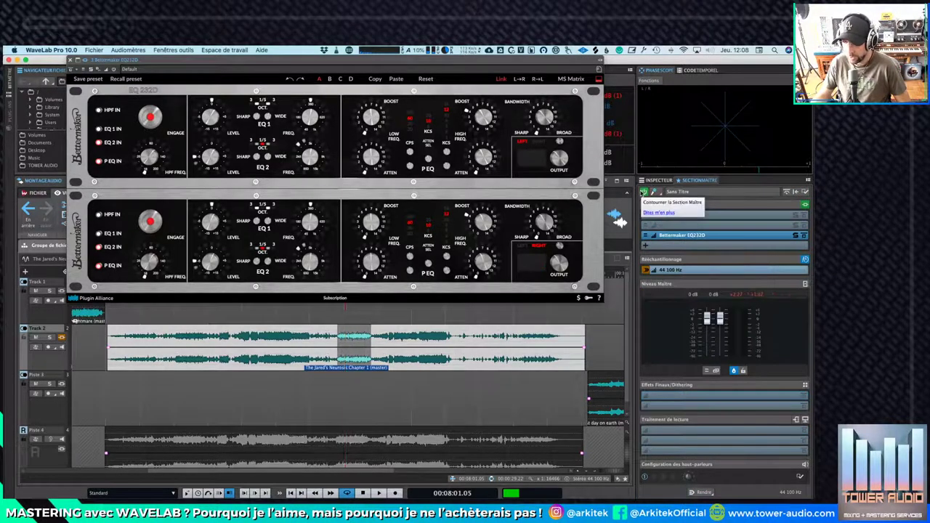
pyautogui.click(706, 194)
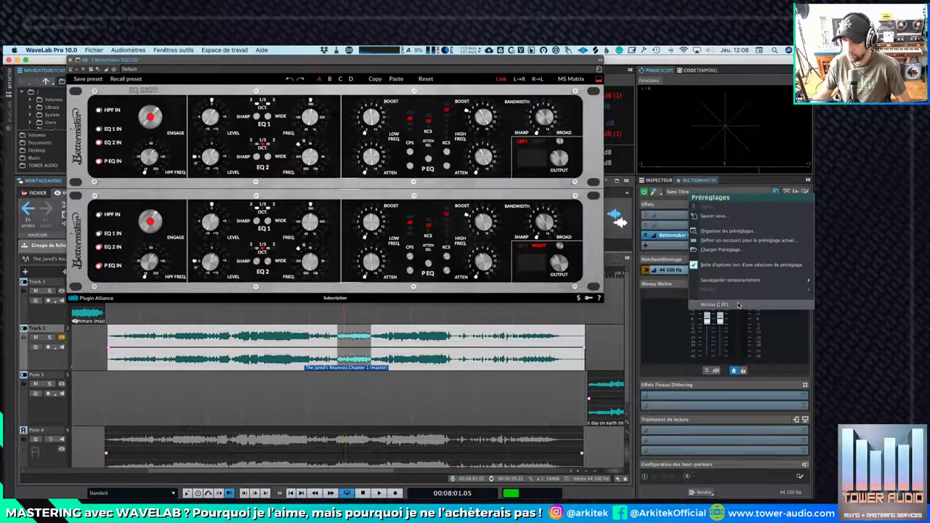
pyautogui.click(677, 198)
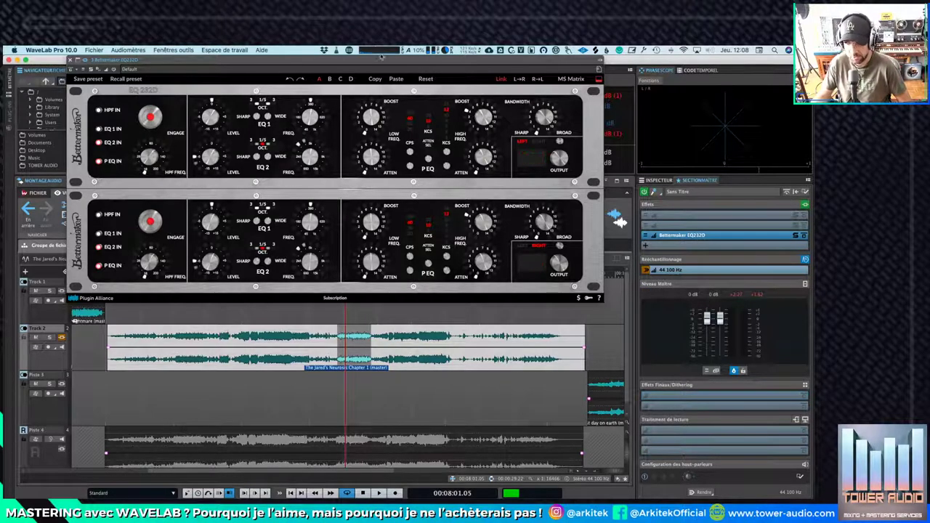
# Close the Bettermaker EQ232D window and switch the Master Section's live input on and off again
pyautogui.moveTo(386, 57); pyautogui.dragTo(365, 117)
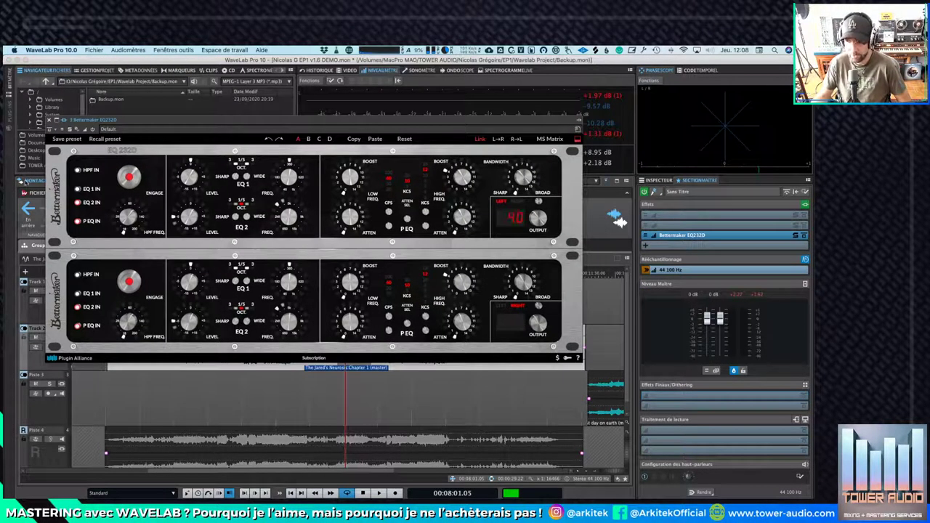
pyautogui.click(50, 120)
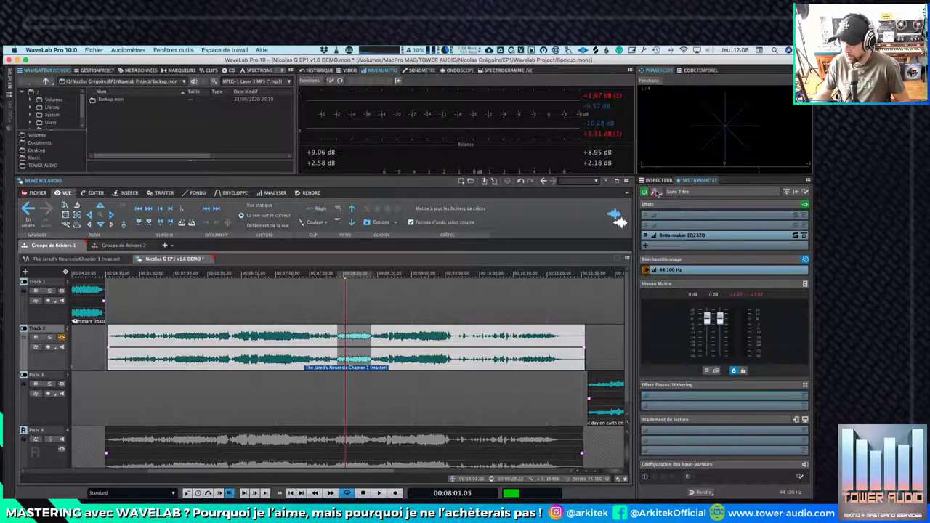
pyautogui.click(656, 193)
pyautogui.click(656, 194)
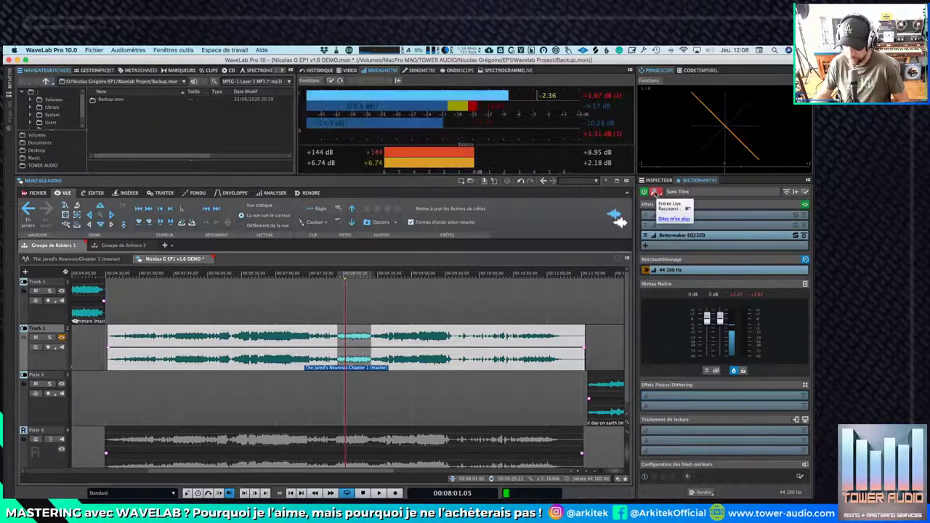
pyautogui.click(667, 203)
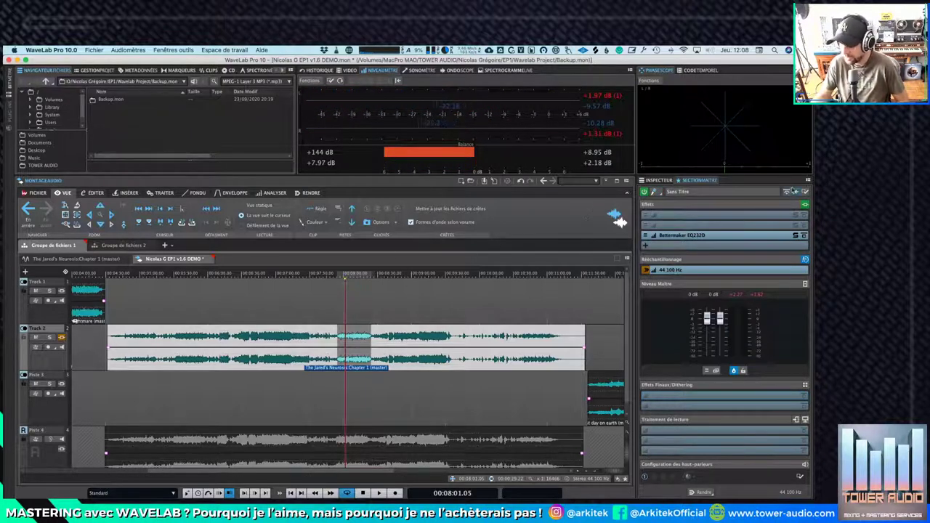
# Examine the playback and level-correction options of the smart bypass dialog, leaving its settings as they are
pyautogui.click(786, 192)
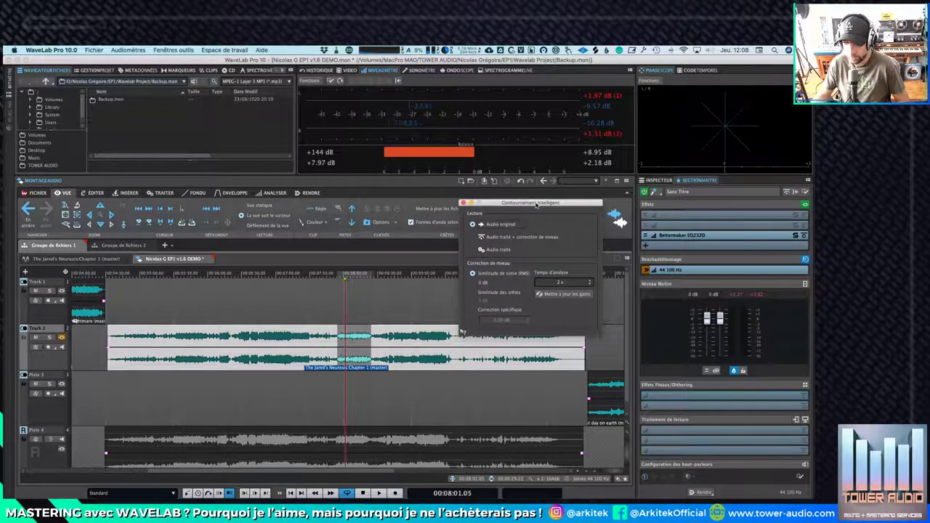
pyautogui.moveTo(537, 204); pyautogui.dragTo(495, 266)
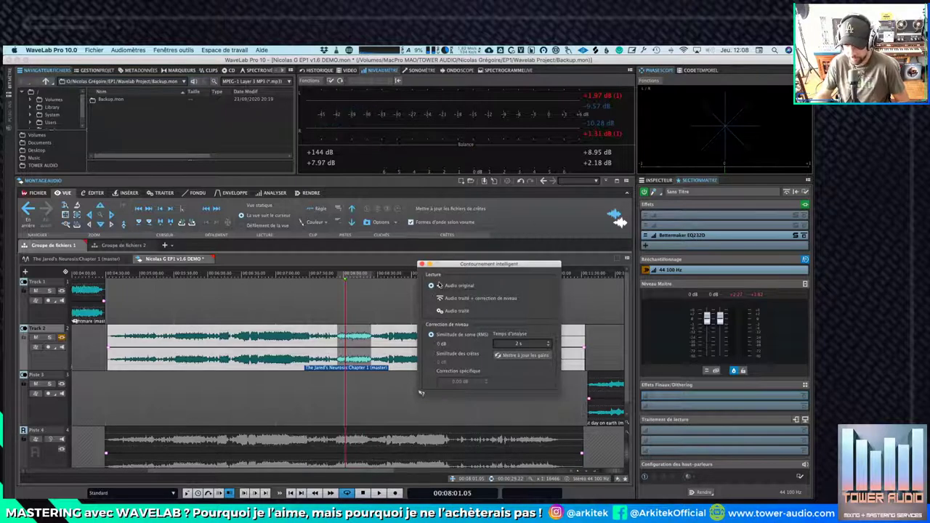
pyautogui.click(421, 264)
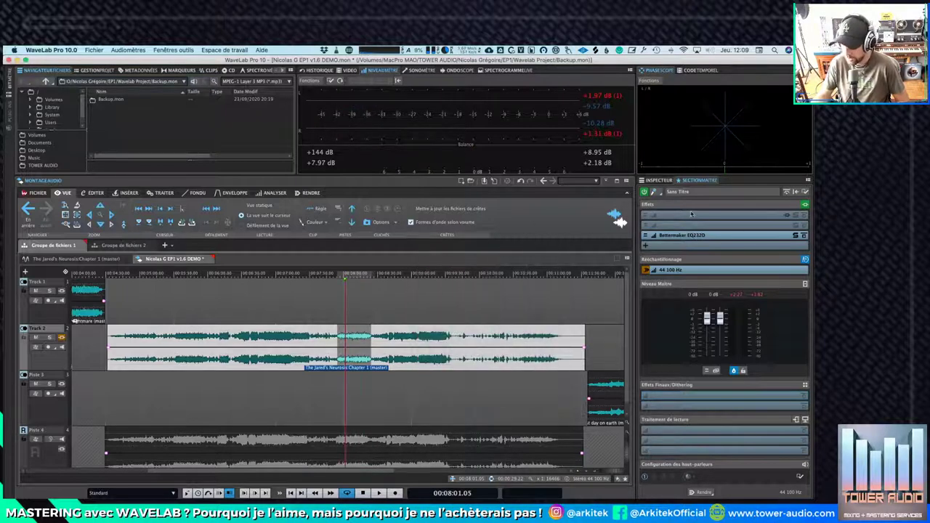
# Review the Master Section's options for plug-in windows, pane visibility and dithering control
pyautogui.click(805, 193)
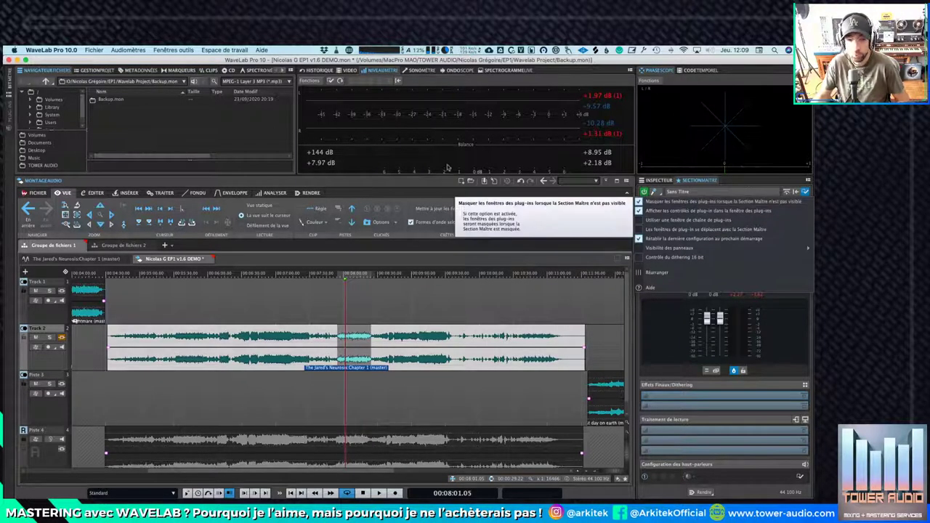
pyautogui.click(619, 61)
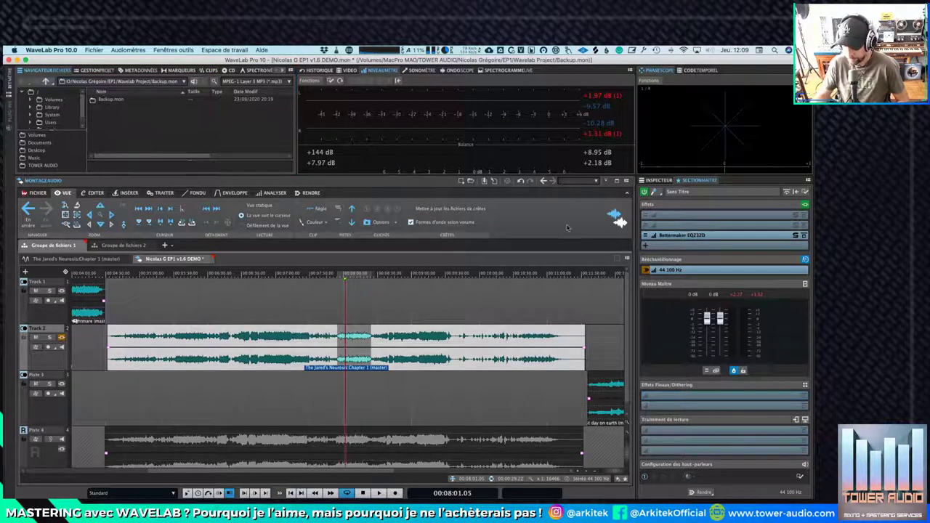
pyautogui.click(804, 192)
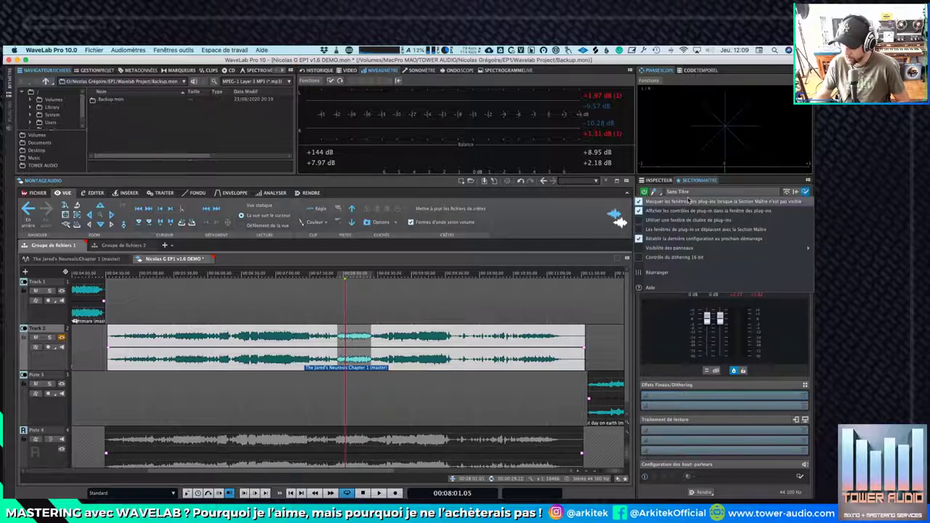
pyautogui.click(805, 193)
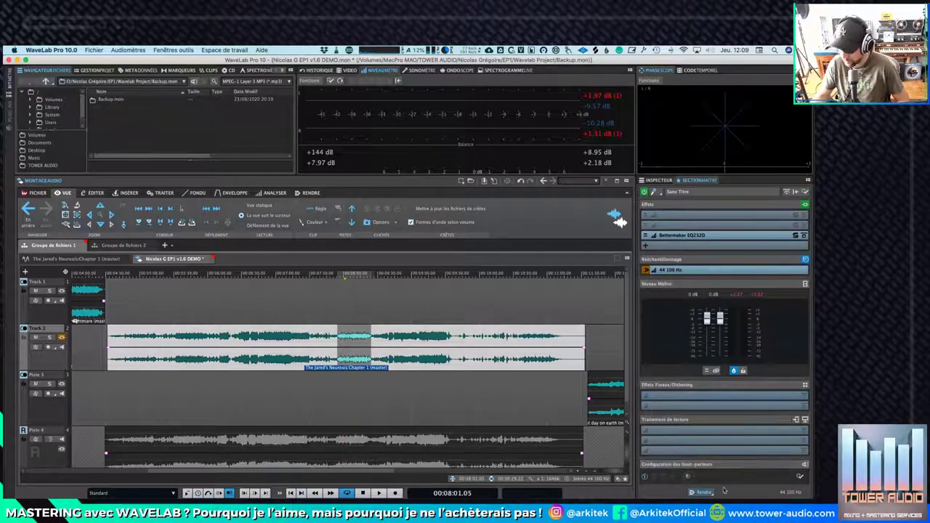
# Examine the montage's envelope options with Volume/Fondus kept as the envelope type, and return to the render settings
pyautogui.click(311, 192)
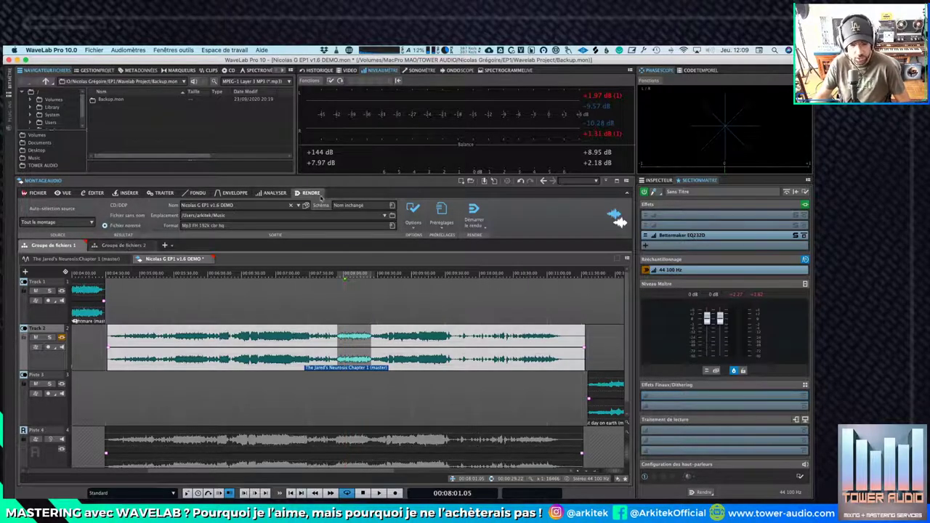
pyautogui.click(233, 193)
pyautogui.click(99, 206)
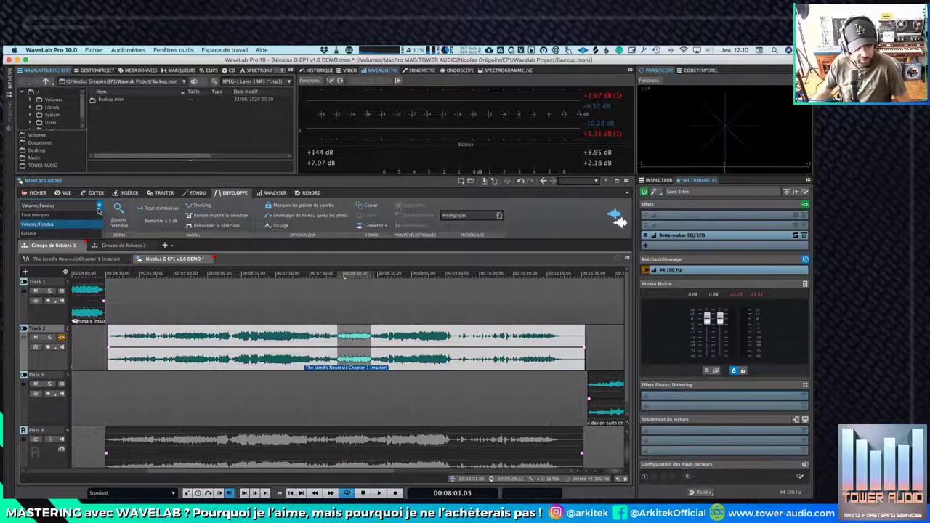
pyautogui.click(68, 228)
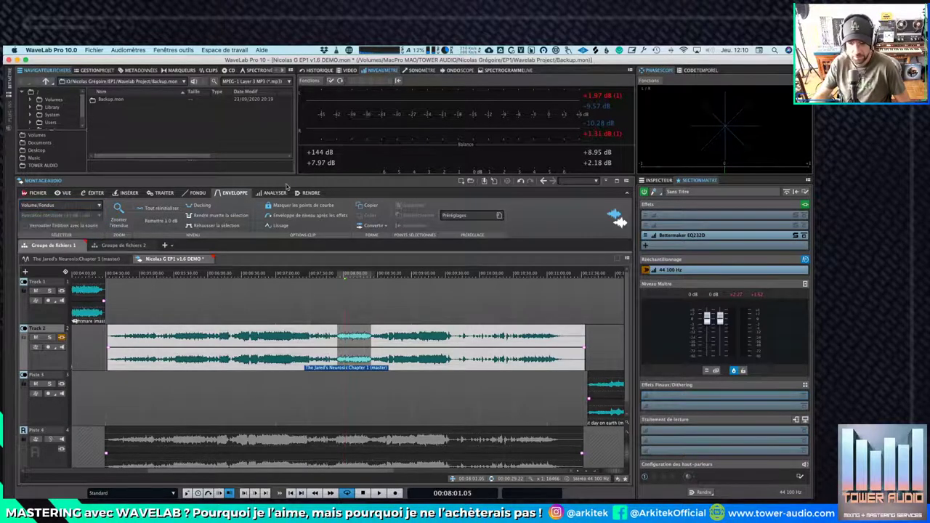
pyautogui.click(311, 193)
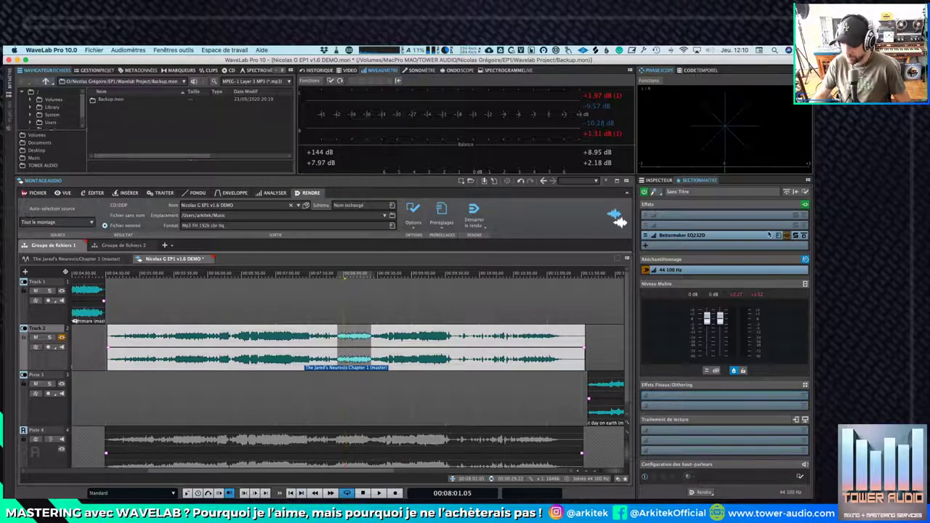
# Inspect the Bettermaker EQ232D slot's channel processing modes and its list of presets
pyautogui.click(645, 235)
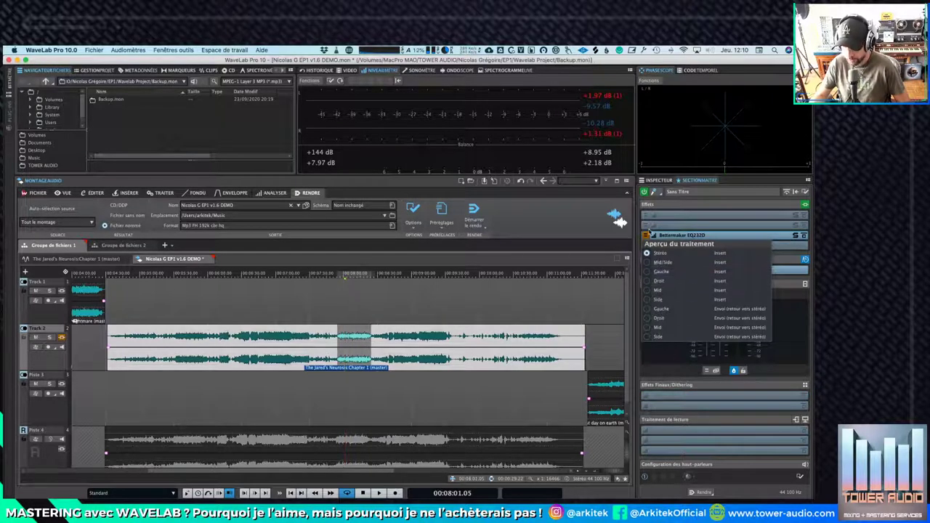
pyautogui.click(652, 234)
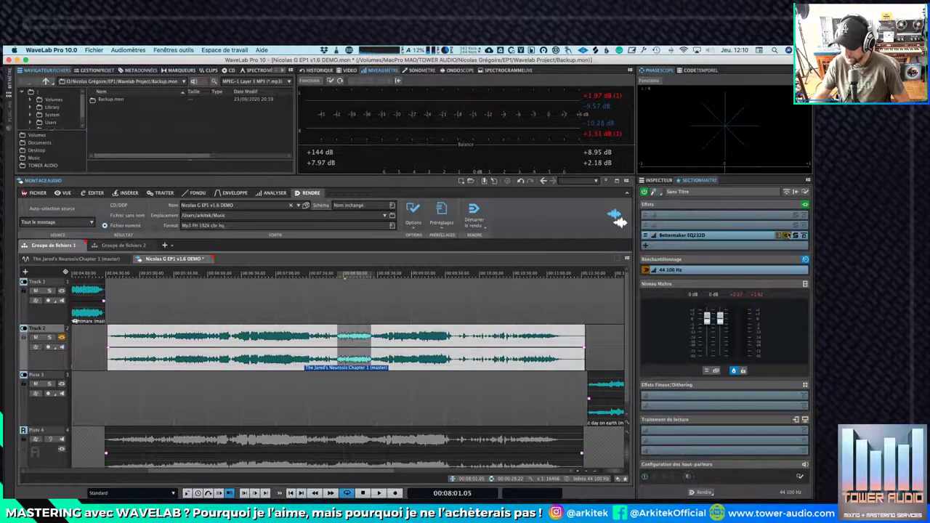
pyautogui.click(780, 237)
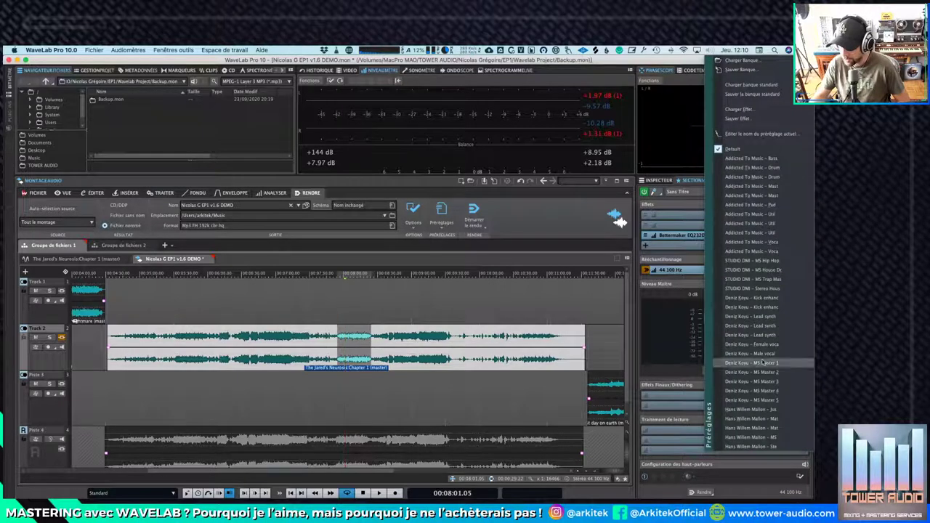
pyautogui.click(697, 242)
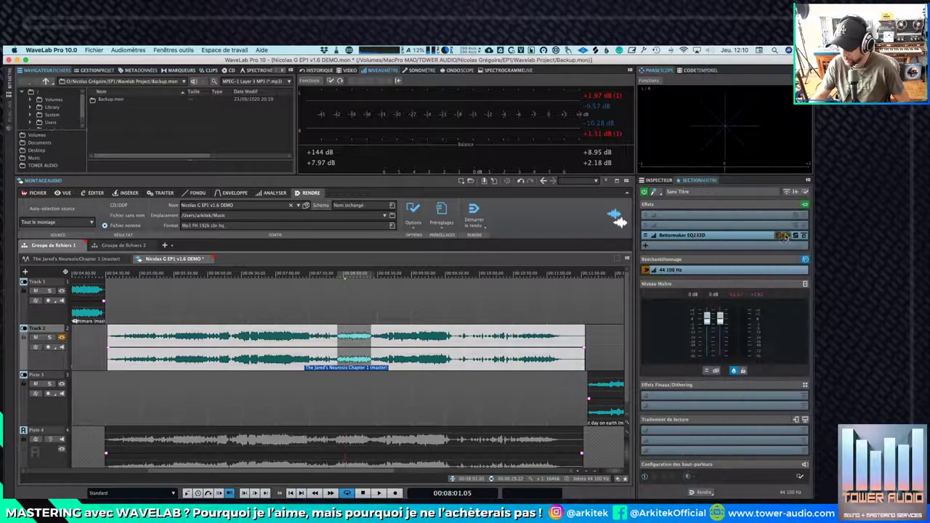
# Browse the plug-in list for the Bettermaker EQ232D slot and reopen that effect's window
pyautogui.click(787, 237)
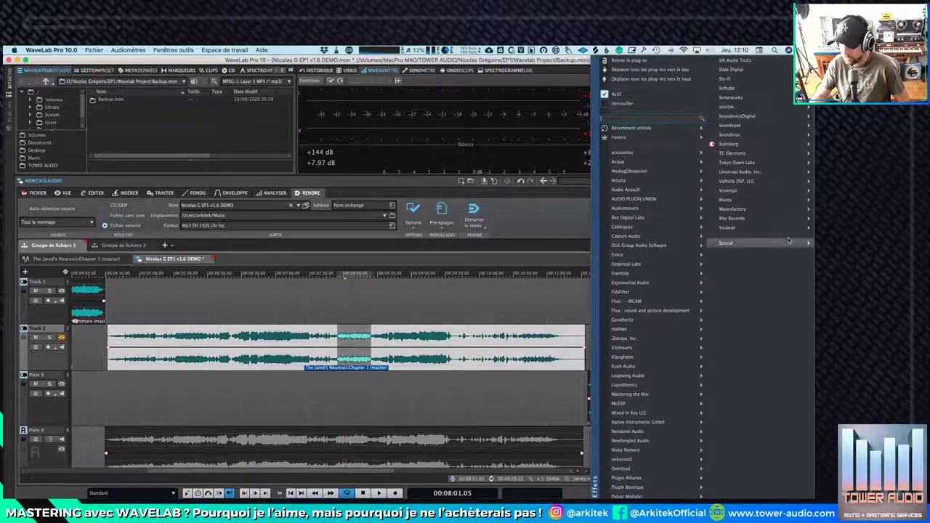
pyautogui.click(554, 233)
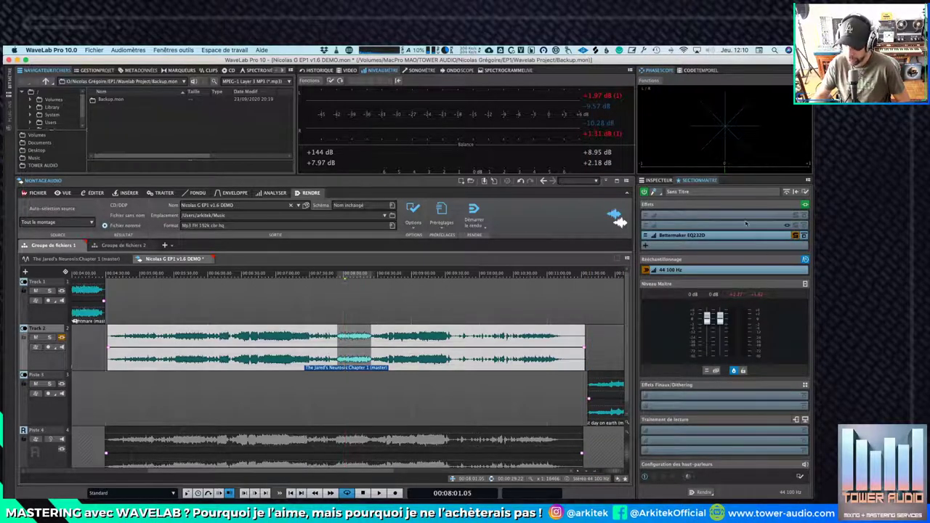
pyautogui.click(799, 236)
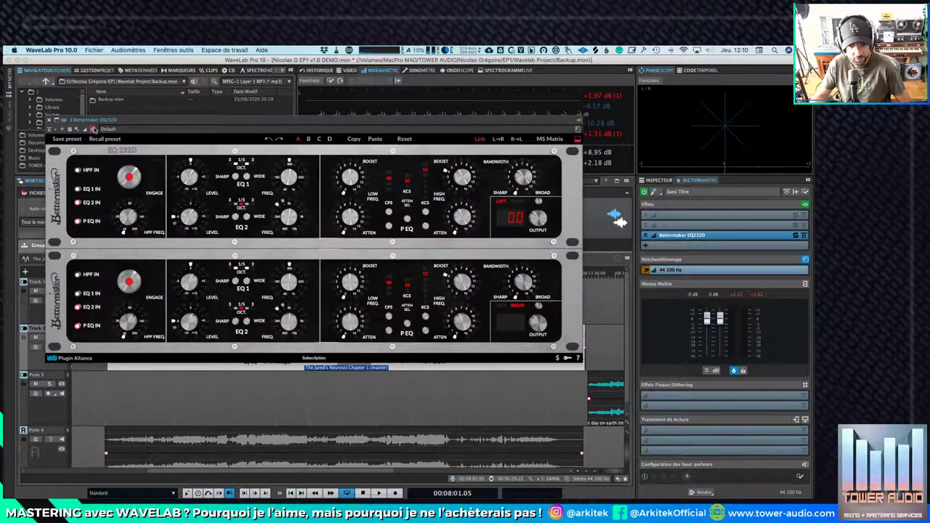
# Switch the Bettermaker EQ232D off and back on from its own window, reposition the window, and close it
pyautogui.click(93, 129)
pyautogui.click(93, 130)
pyautogui.click(93, 129)
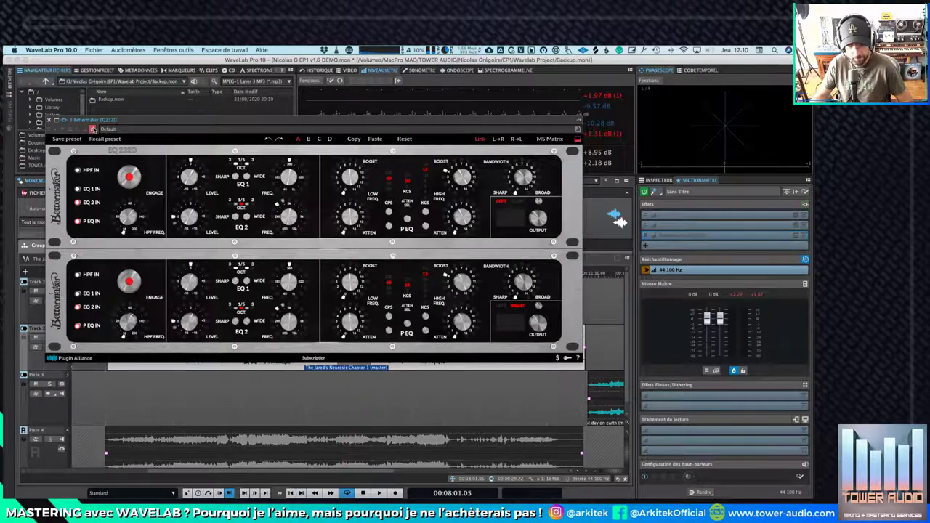
pyautogui.click(93, 129)
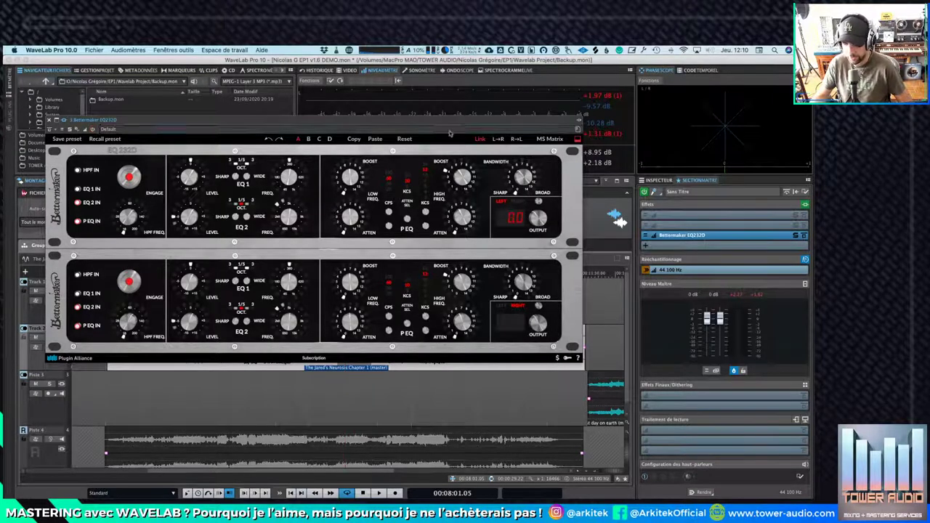
pyautogui.moveTo(302, 120); pyautogui.dragTo(332, 154)
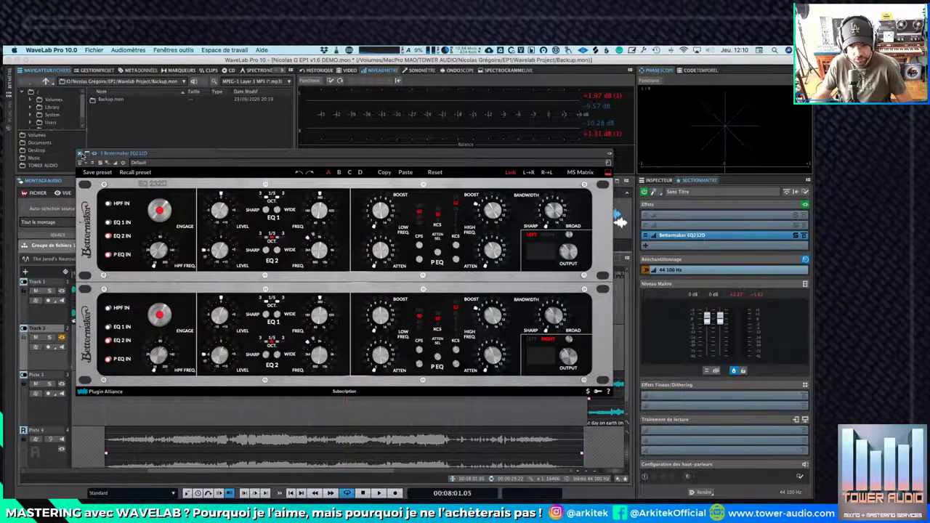
pyautogui.click(80, 153)
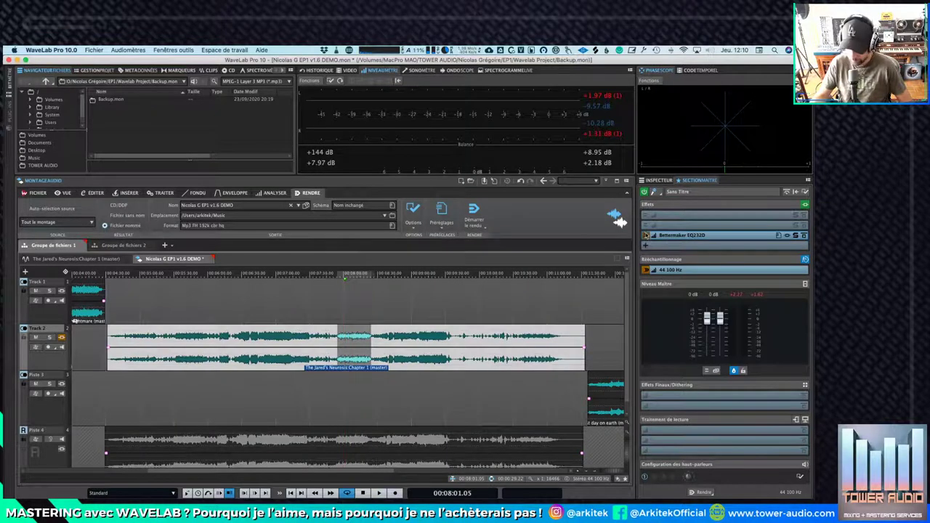
# Toggle the processing bypass of the Bettermaker EQ232D slot in the Master Section on and off again
pyautogui.click(804, 236)
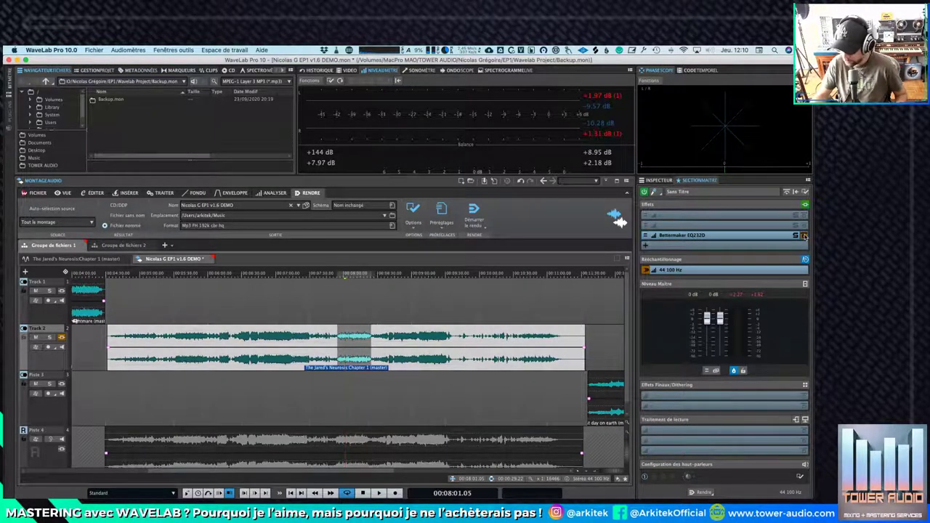
pyautogui.click(803, 236)
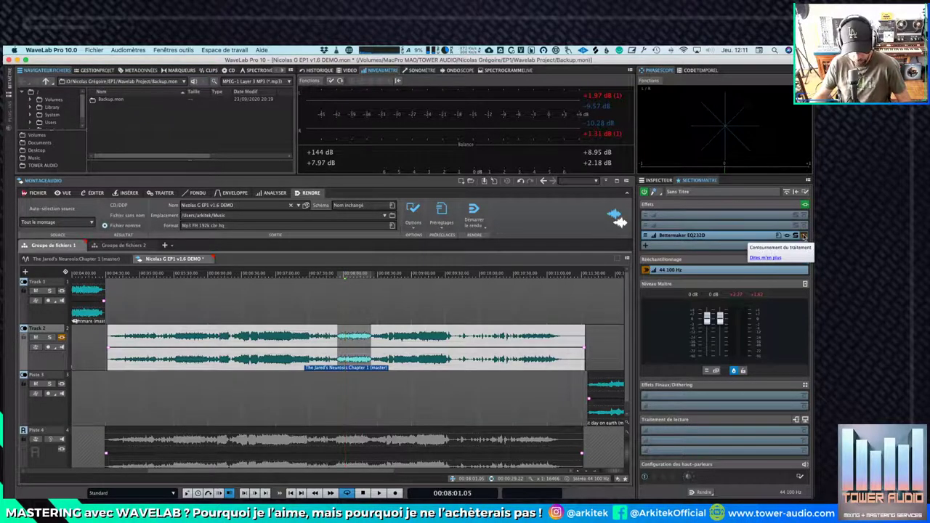
pyautogui.click(803, 236)
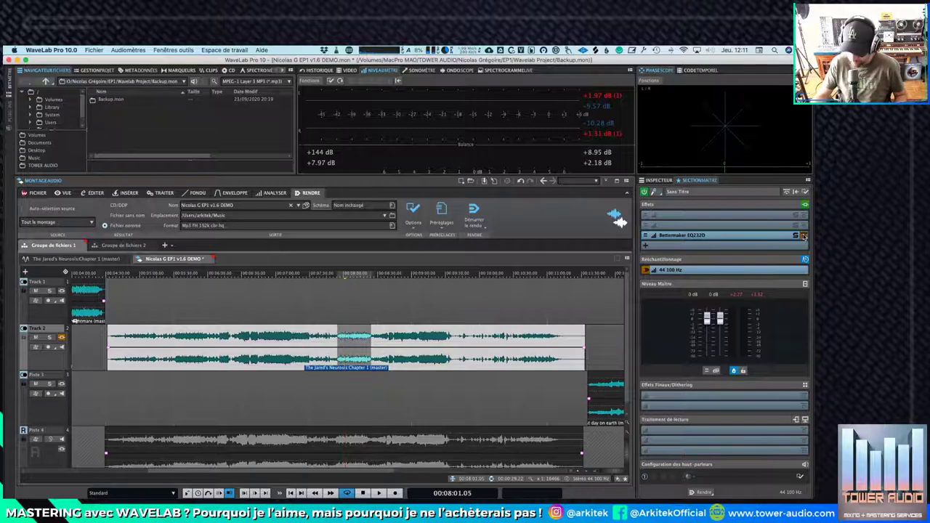
pyautogui.click(803, 238)
pyautogui.click(534, 211)
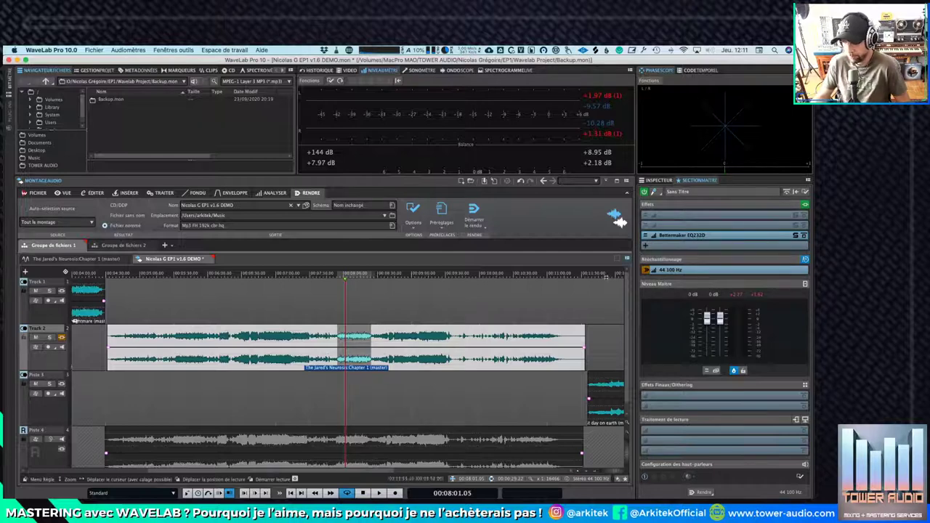
# Import the Master Section plug-ins into the effects of the clip "The last day on earth (master2)" and compare both chains
pyautogui.click(659, 180)
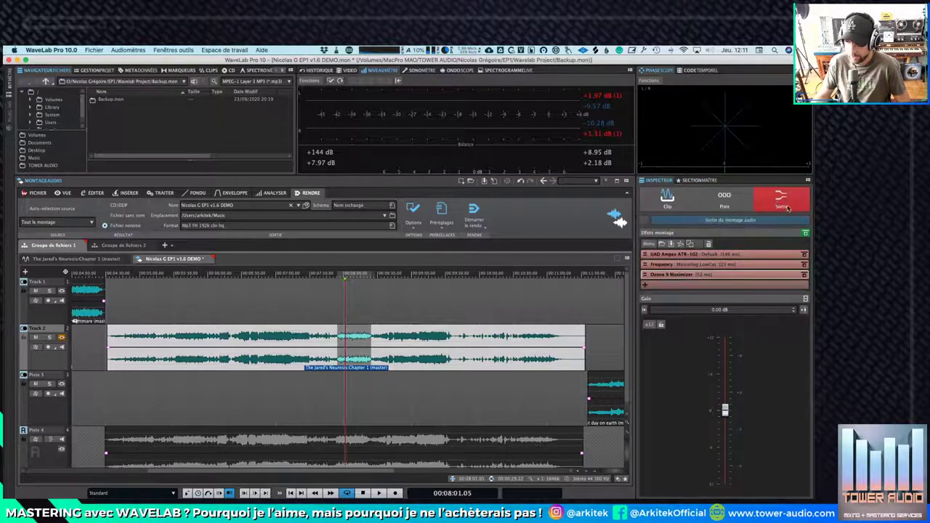
pyautogui.click(667, 198)
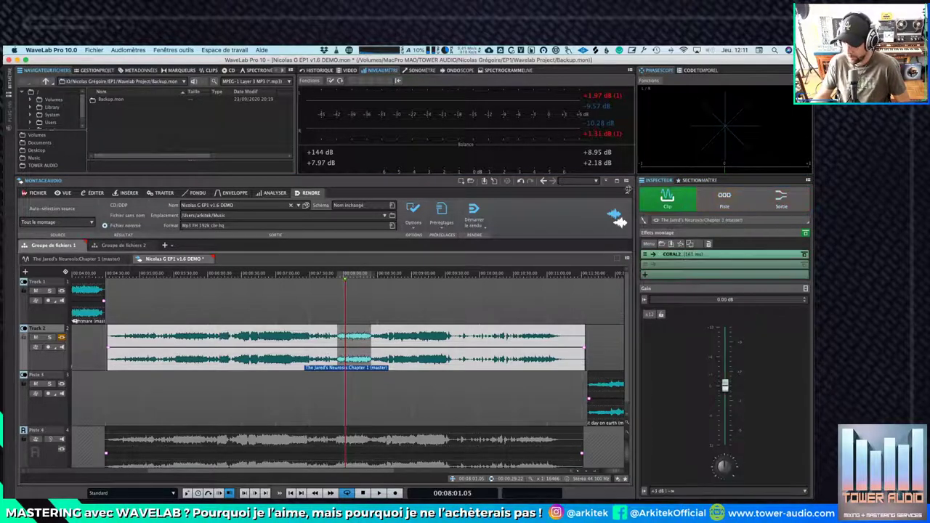
pyautogui.click(589, 407)
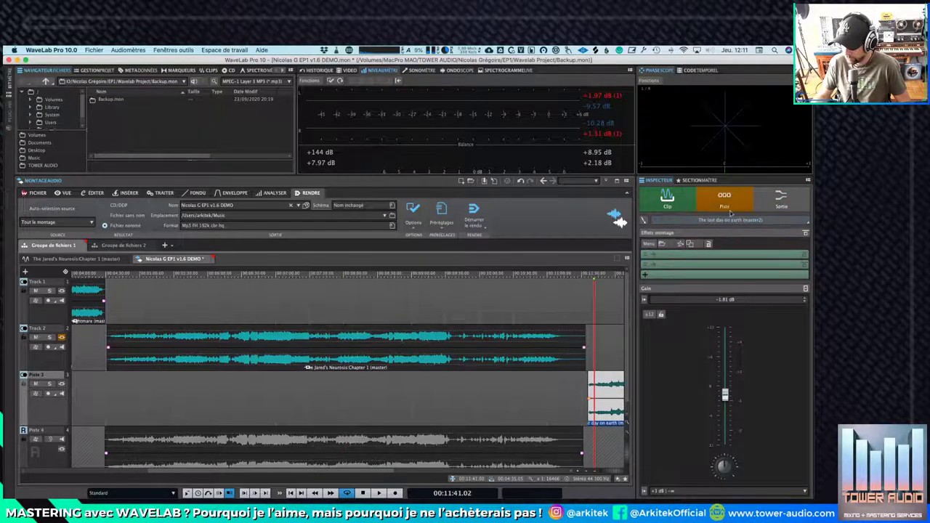
pyautogui.click(681, 244)
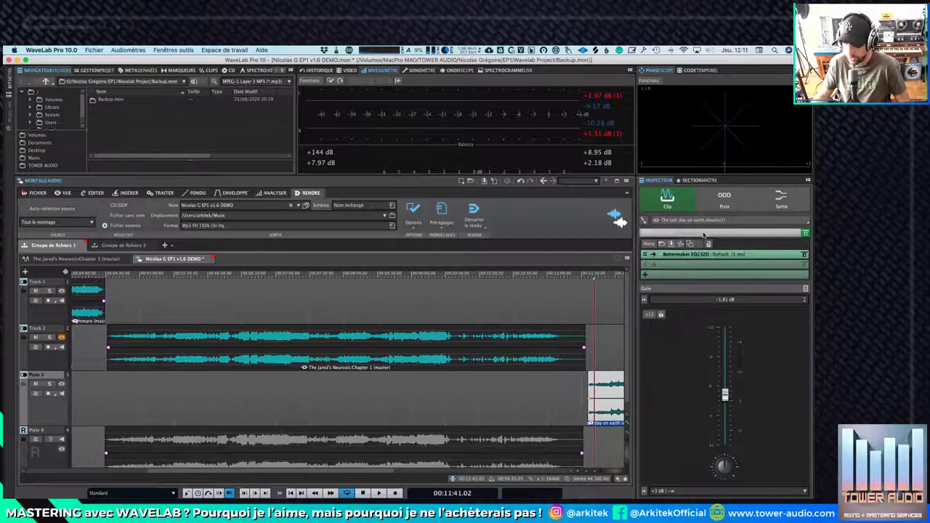
pyautogui.click(699, 179)
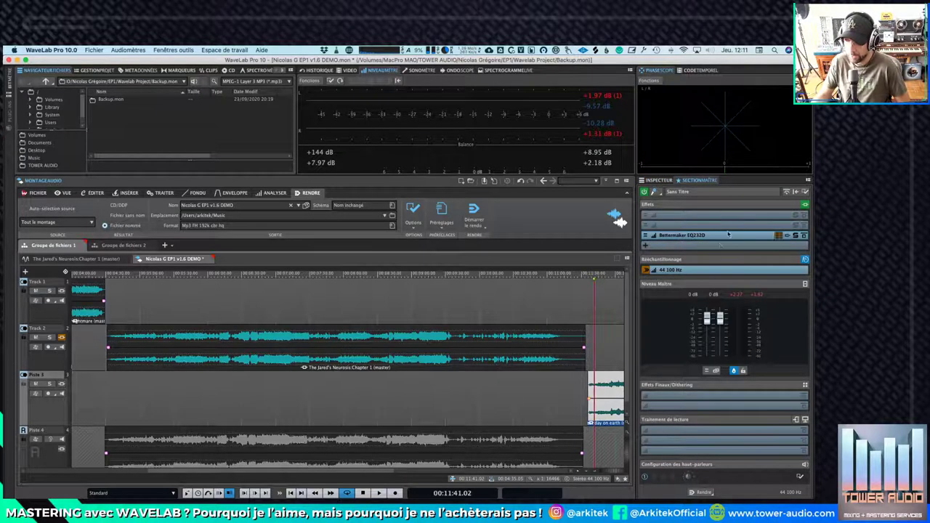
pyautogui.click(660, 180)
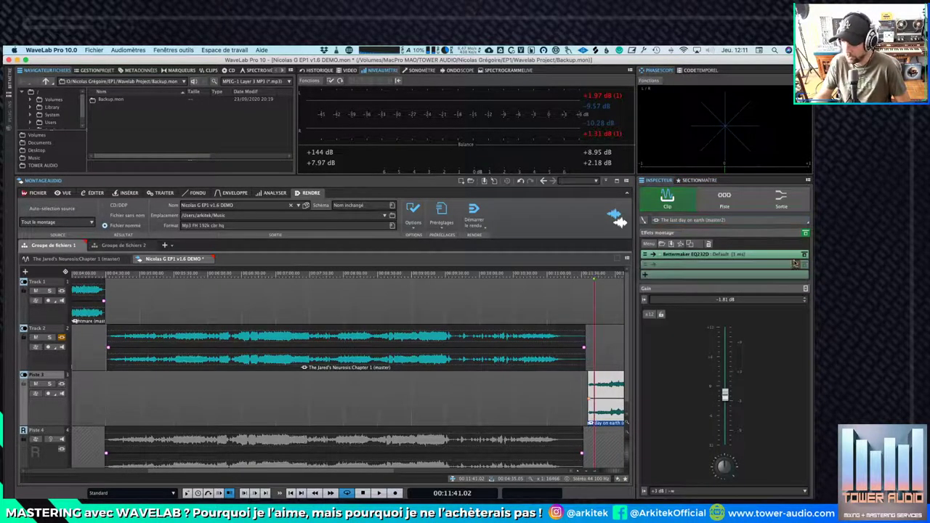
# Inspect the clip's Bettermaker EQ232D routing modes, fixed gain and tail settings, and plug-in window
pyautogui.click(653, 255)
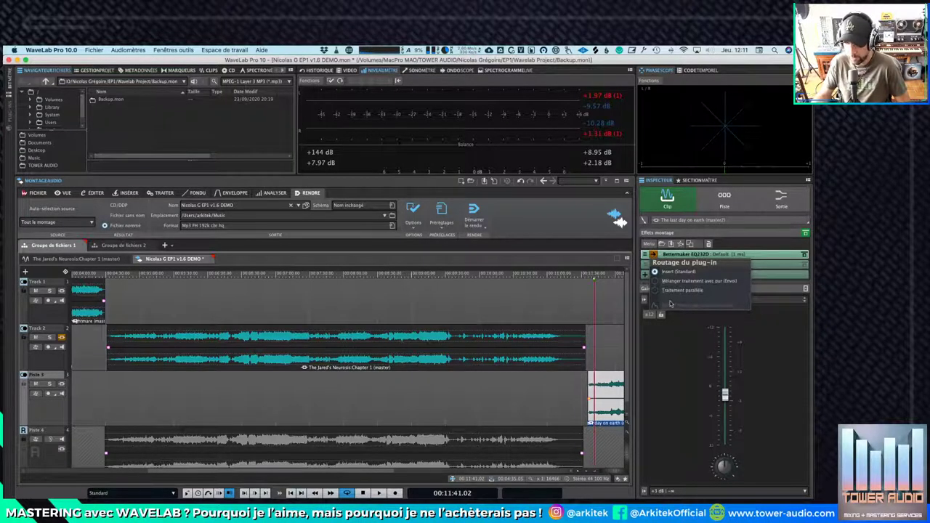
pyautogui.moveTo(665, 296)
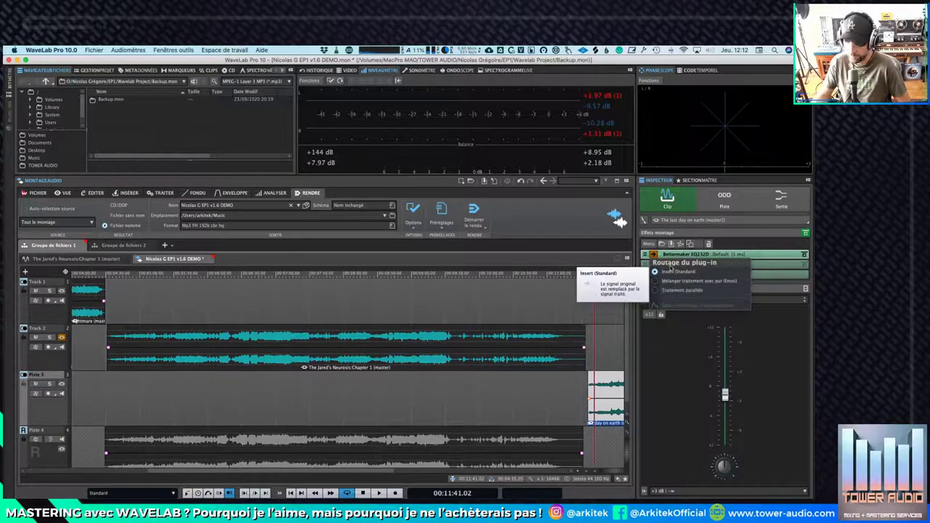
pyautogui.click(657, 256)
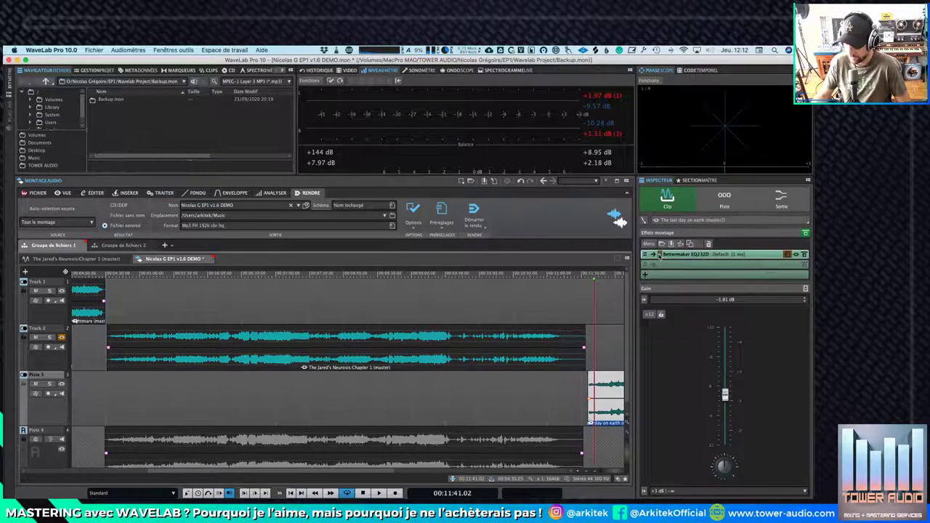
pyautogui.click(659, 256)
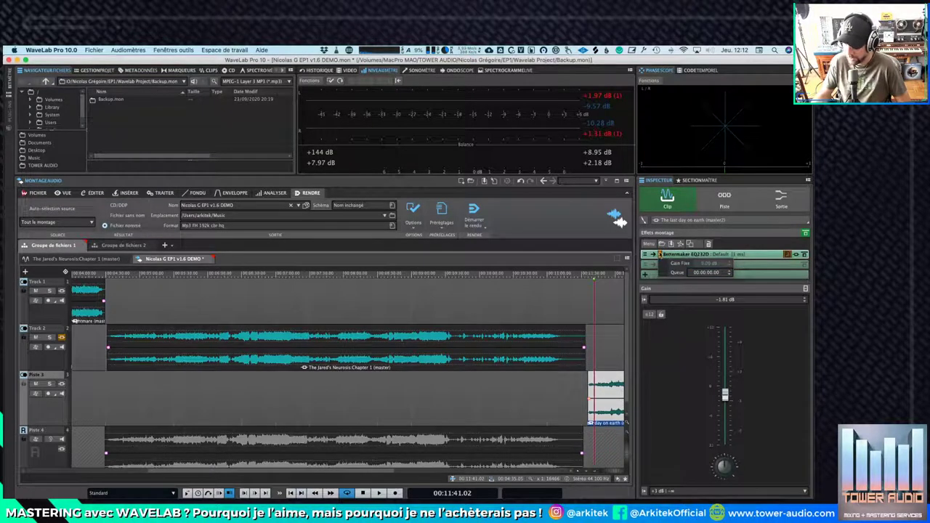
pyautogui.click(659, 254)
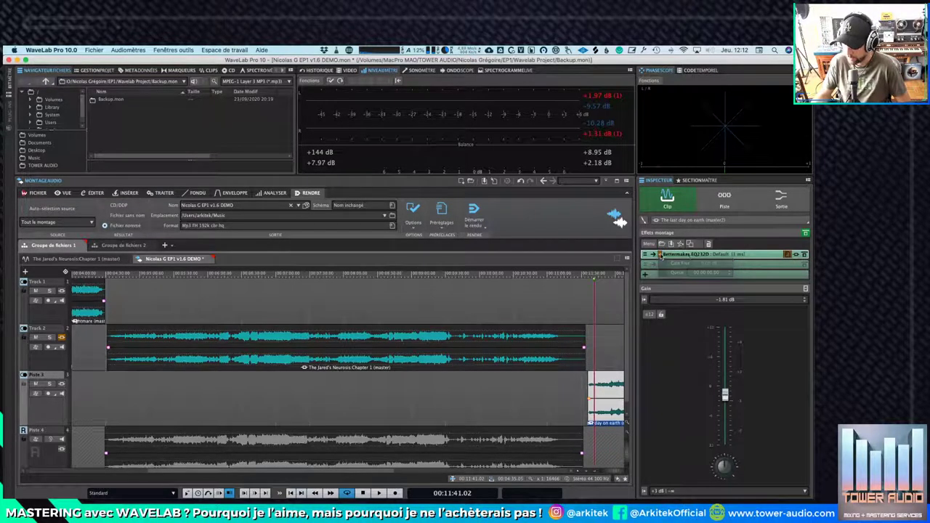
pyautogui.click(715, 254)
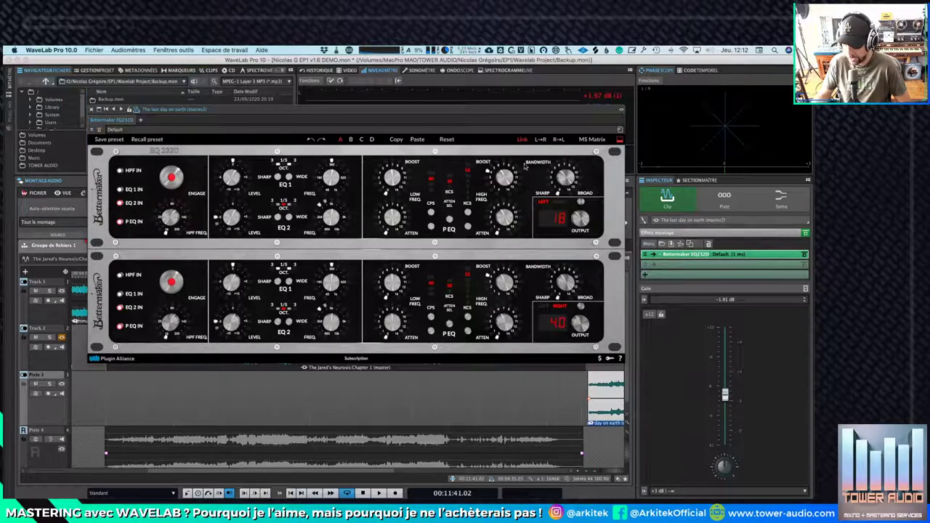
pyautogui.click(92, 110)
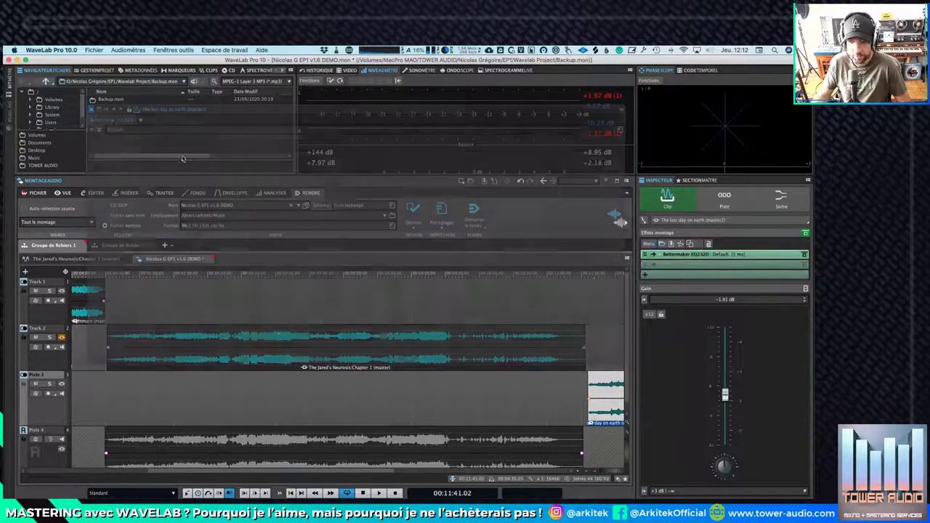
# Open the Master Section's Bettermaker EQ232D window, look over its slot controls, and close it
pyautogui.click(701, 182)
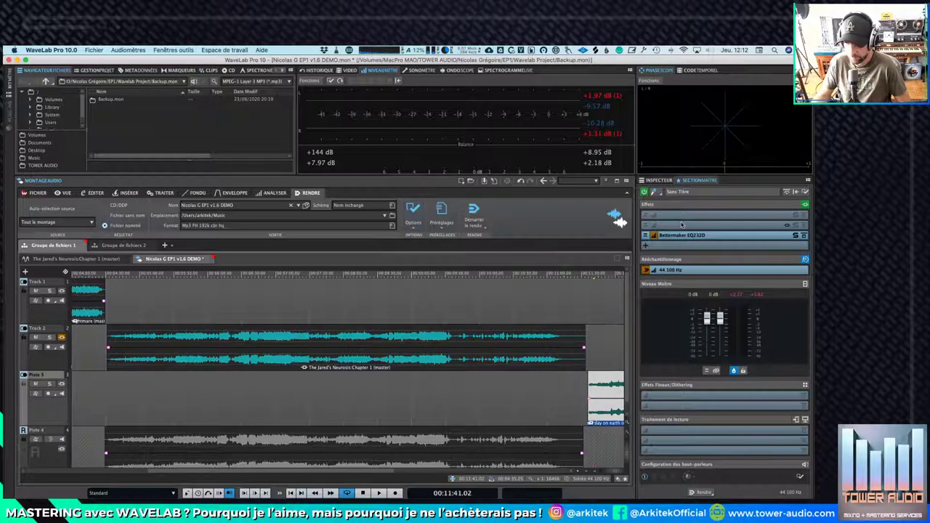
pyautogui.click(782, 235)
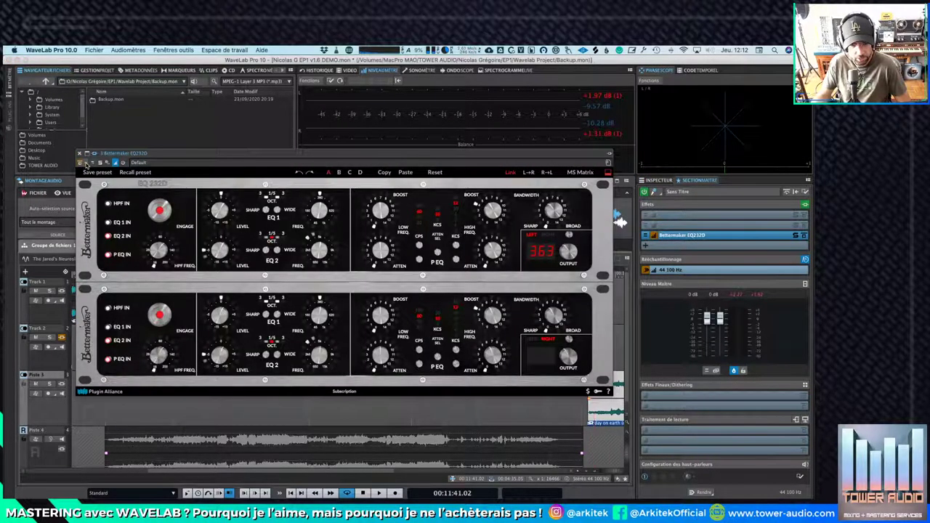
pyautogui.click(85, 163)
pyautogui.click(85, 190)
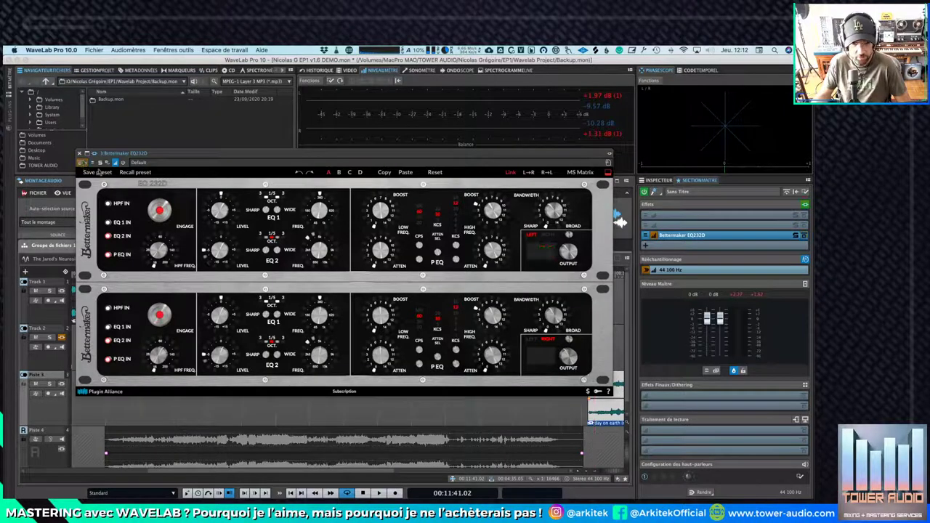
pyautogui.click(79, 153)
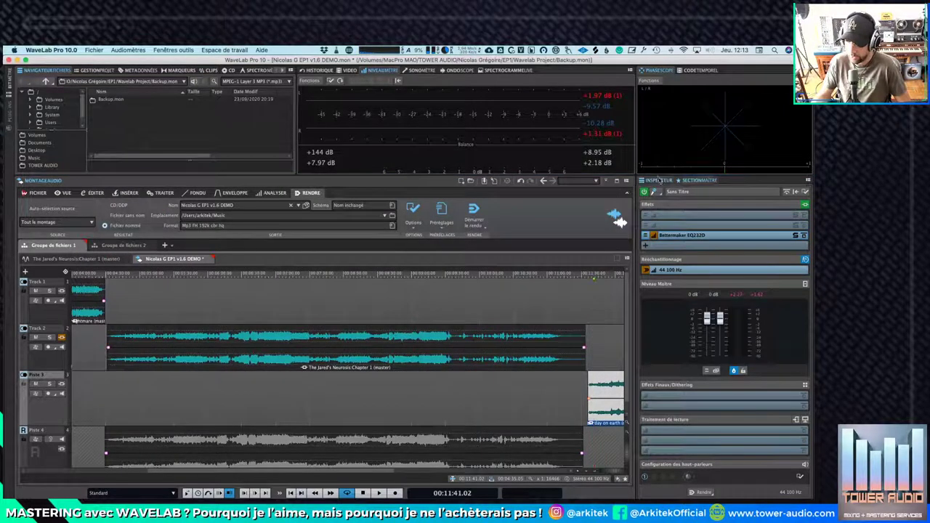
# Compare the clip, track and montage output effects in the Inspector, ending on the clip's effects
pyautogui.click(667, 195)
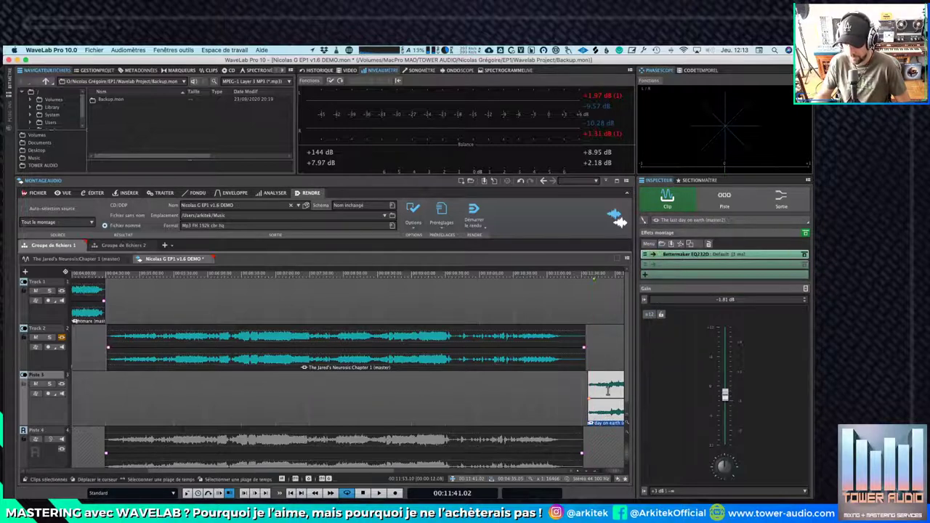
pyautogui.click(704, 197)
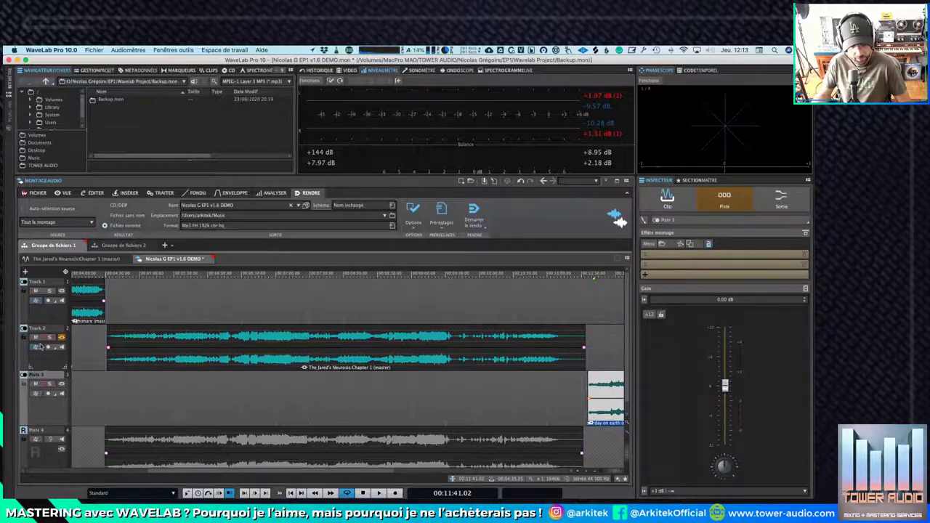
pyautogui.click(781, 198)
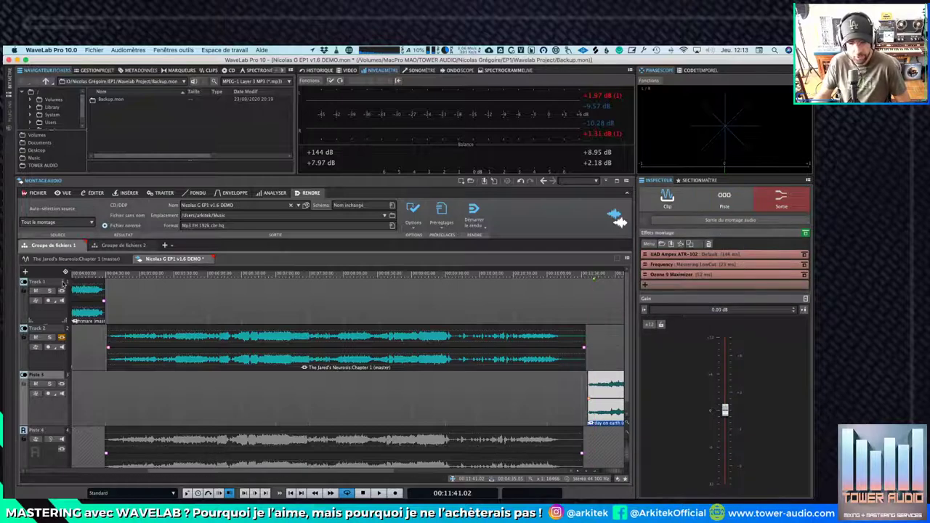
pyautogui.click(726, 199)
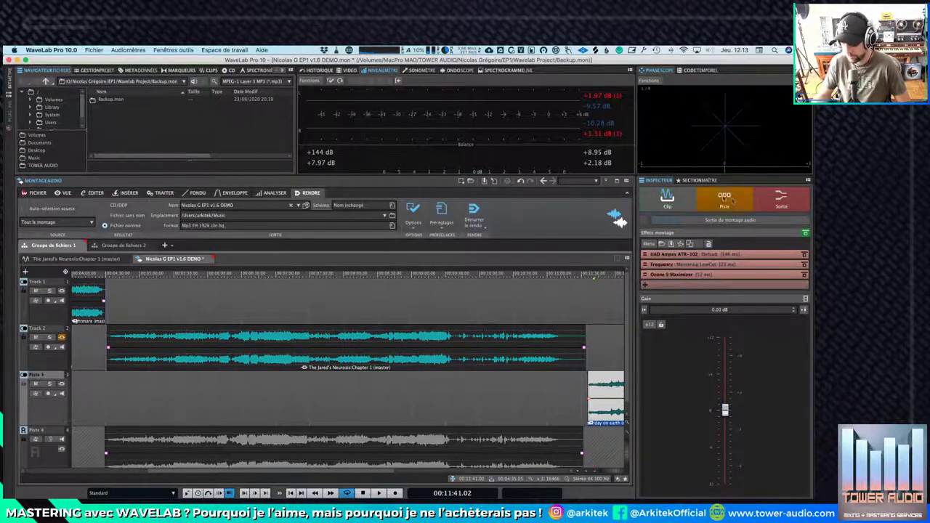
pyautogui.click(683, 205)
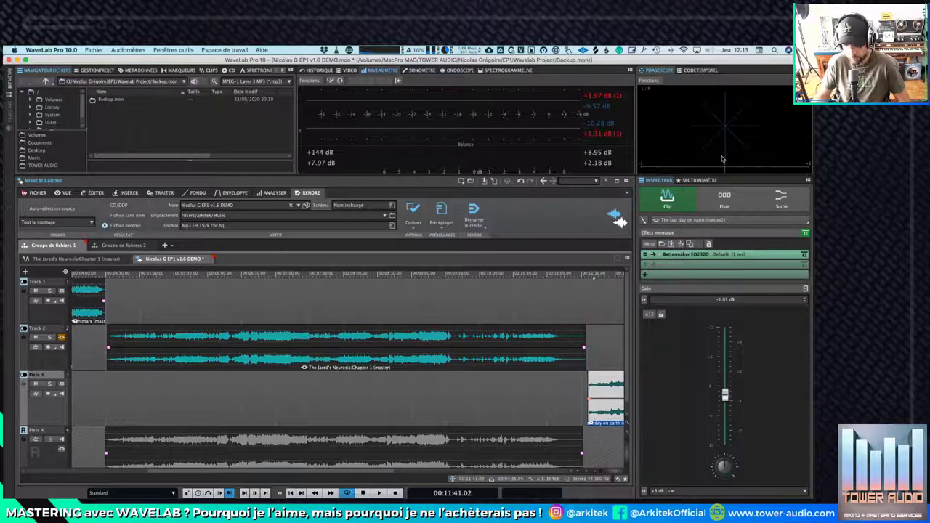
pyautogui.click(726, 207)
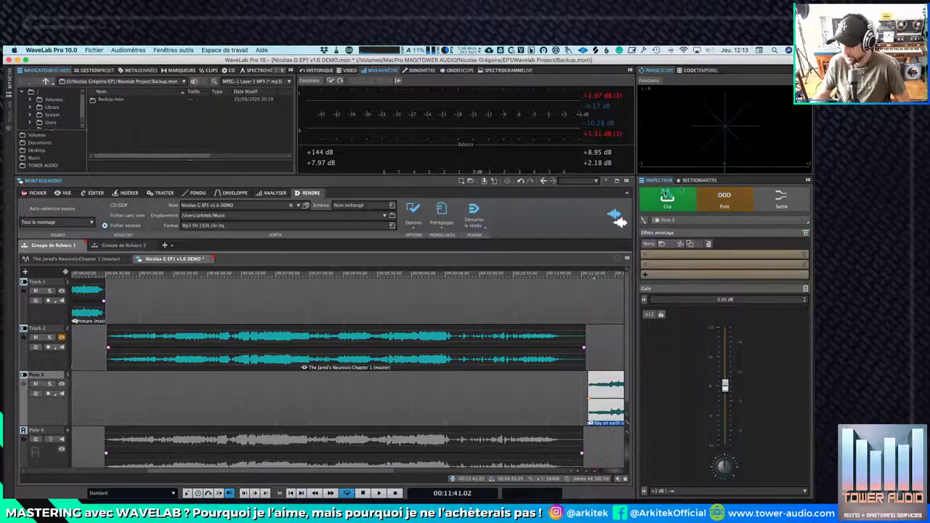
pyautogui.click(651, 206)
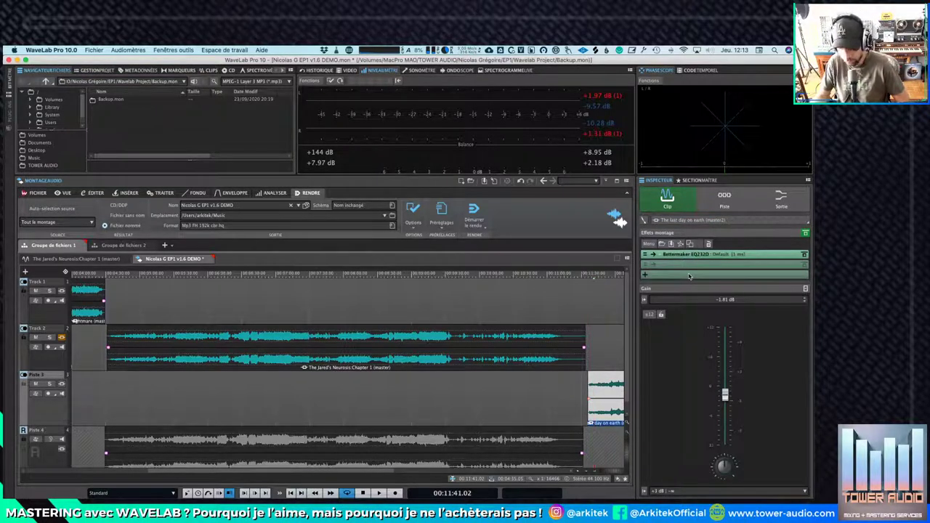
# Look over the track's and clip's effects, the effects options, and the plug-in chain loading dialog without loading a chain
pyautogui.click(724, 199)
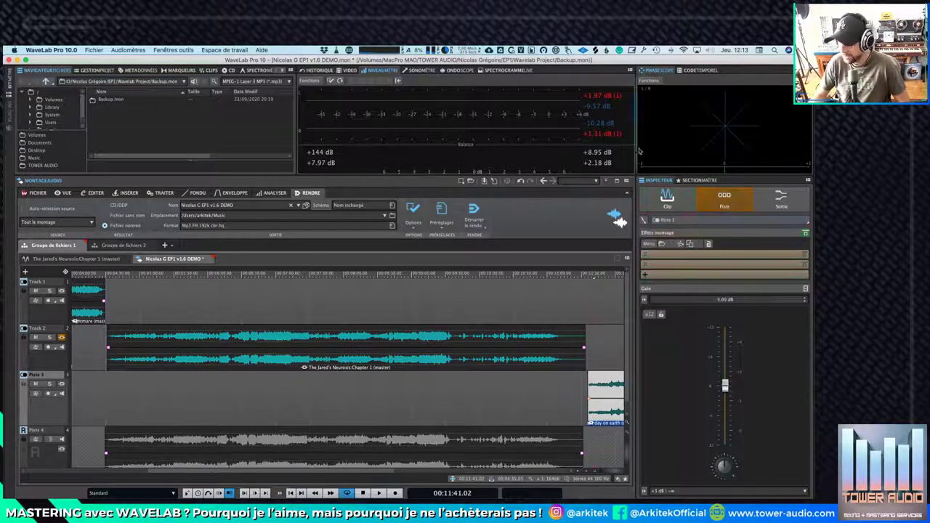
pyautogui.click(676, 205)
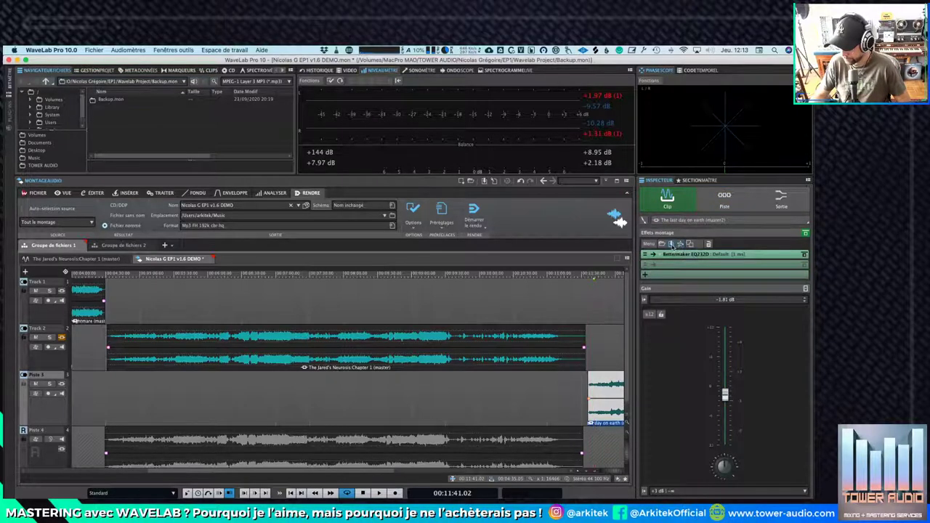
pyautogui.click(648, 244)
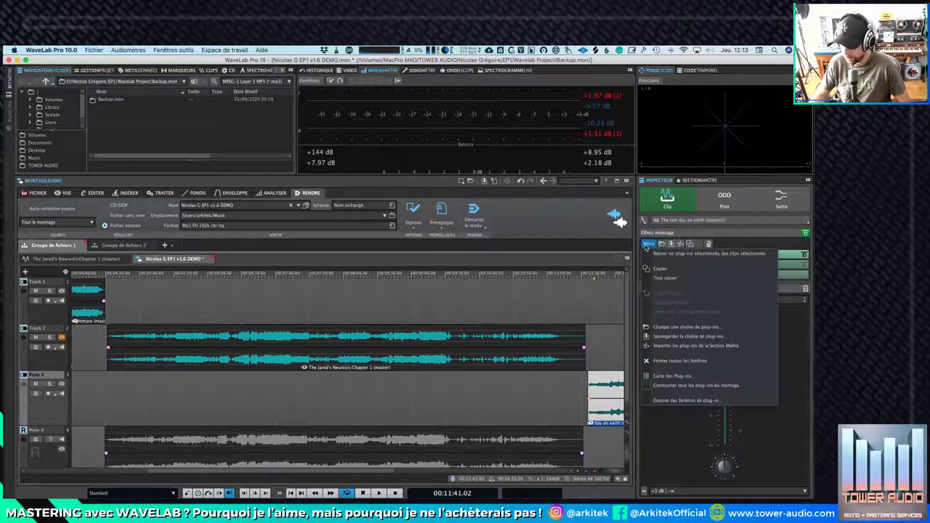
pyautogui.click(647, 245)
pyautogui.click(647, 246)
pyautogui.click(647, 247)
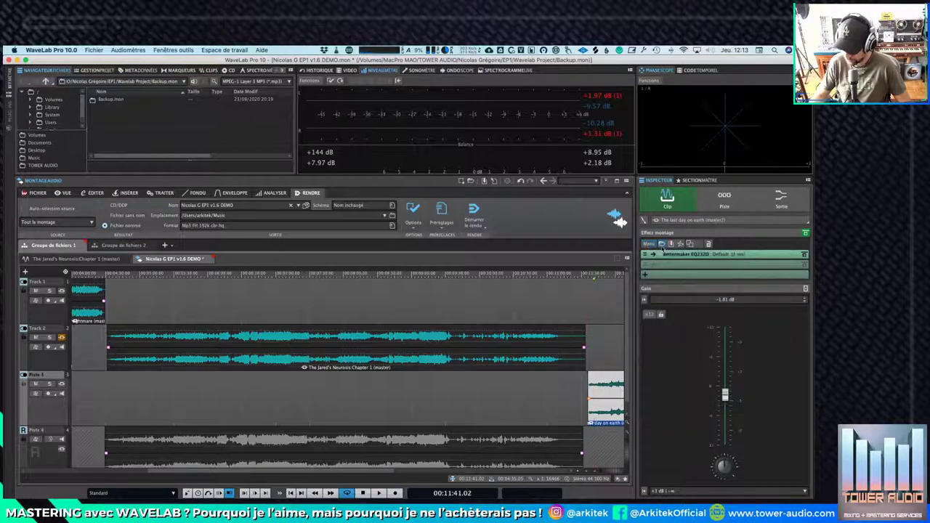
pyautogui.click(661, 245)
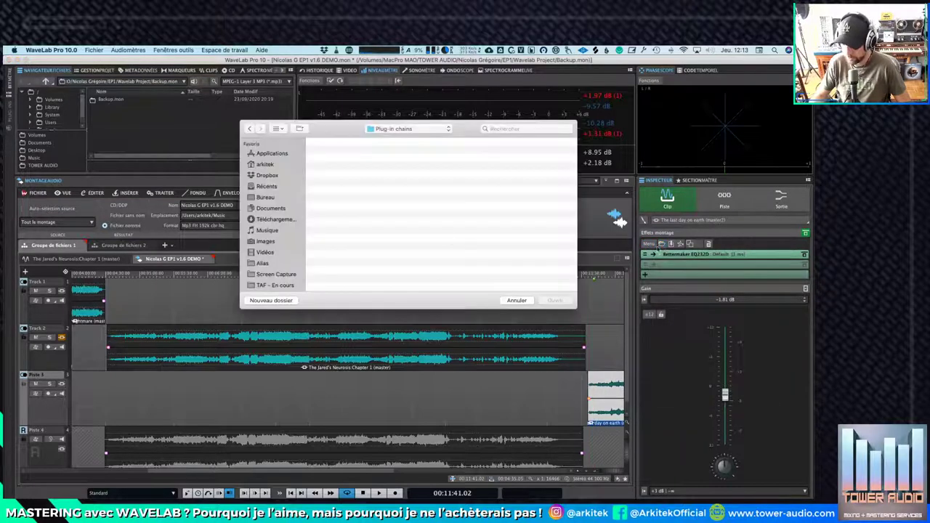
pyautogui.click(517, 302)
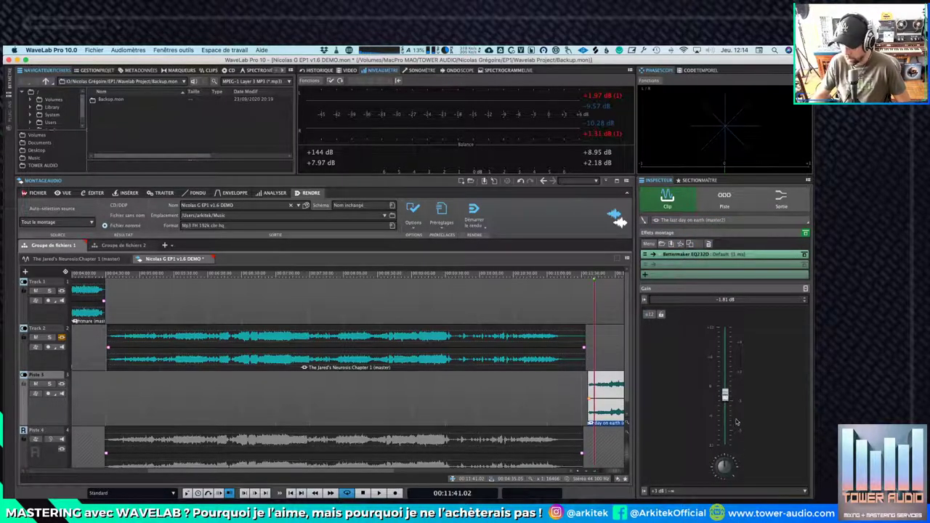
# Raise the gain of the clip "The last day on earth (master2)" to about +3.31 dB and view its waveform
pyautogui.moveTo(725, 396); pyautogui.dragTo(725, 369)
pyautogui.press('space')
pyautogui.hscroll(-5, 476, 392)
pyautogui.hscroll(5, 476, 393)
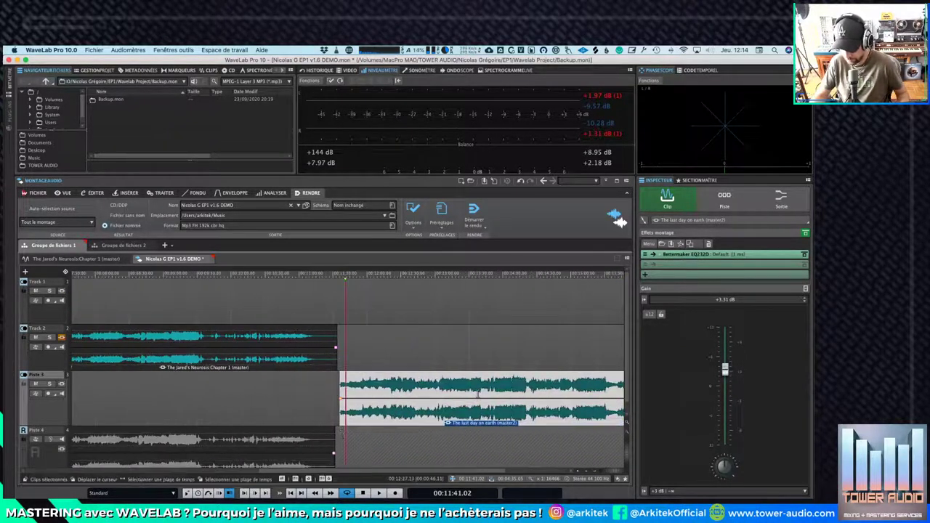
# Examine the waveforms of the successive clips along the montage timeline, comparing them with "The last day on earth (master2)"
pyautogui.hscroll(-2, 477, 393)
pyautogui.hscroll(-5, 477, 392)
pyautogui.hscroll(5, 477, 392)
pyautogui.hscroll(-5, 476, 393)
pyautogui.hscroll(5, 477, 392)
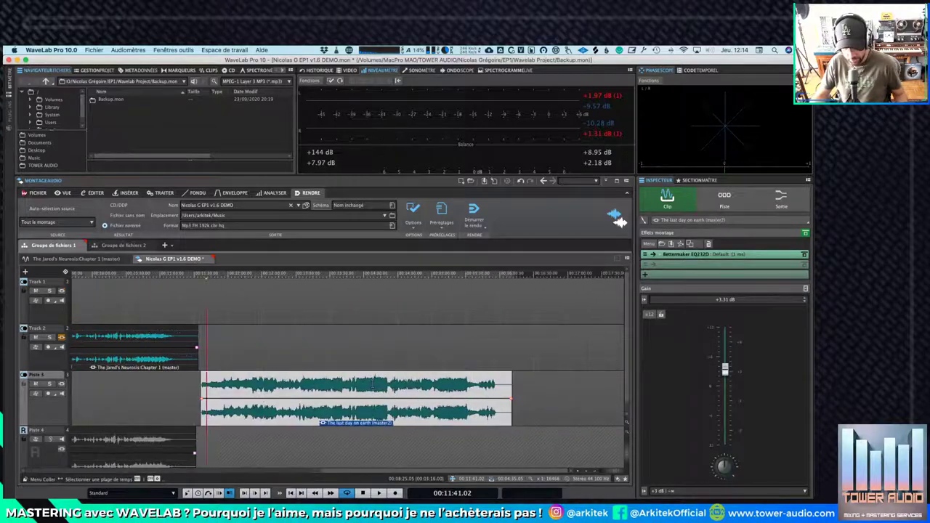
pyautogui.hscroll(-3, 477, 392)
pyautogui.hscroll(5, 372, 383)
pyautogui.hscroll(-5, 372, 383)
pyautogui.hscroll(5, 372, 383)
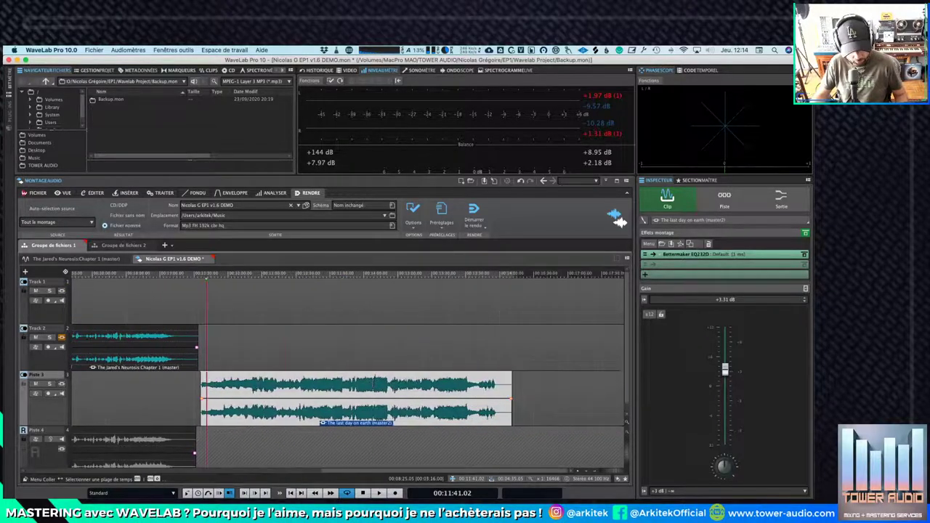
pyautogui.hscroll(-10, 372, 383)
pyautogui.hscroll(6, 372, 383)
pyautogui.hscroll(-4, 372, 383)
pyautogui.hscroll(6, 466, 342)
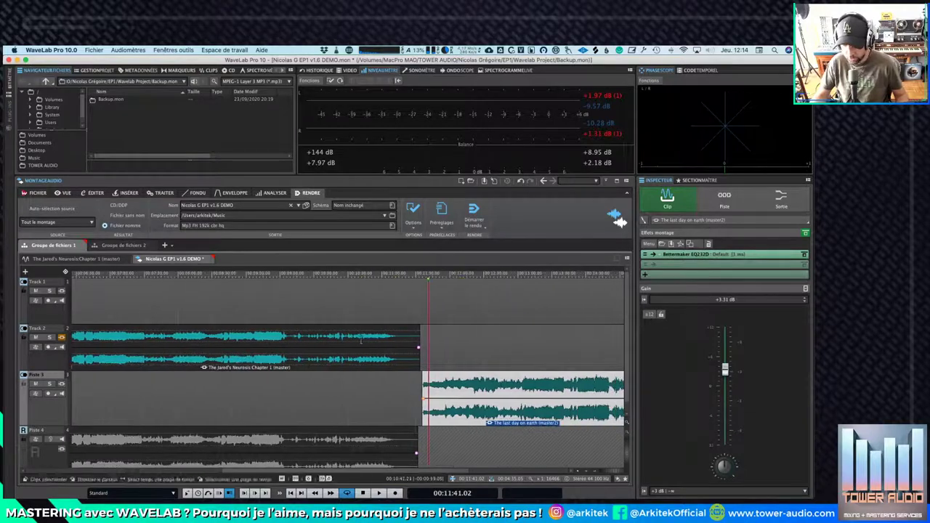
pyautogui.hscroll(-15, 466, 341)
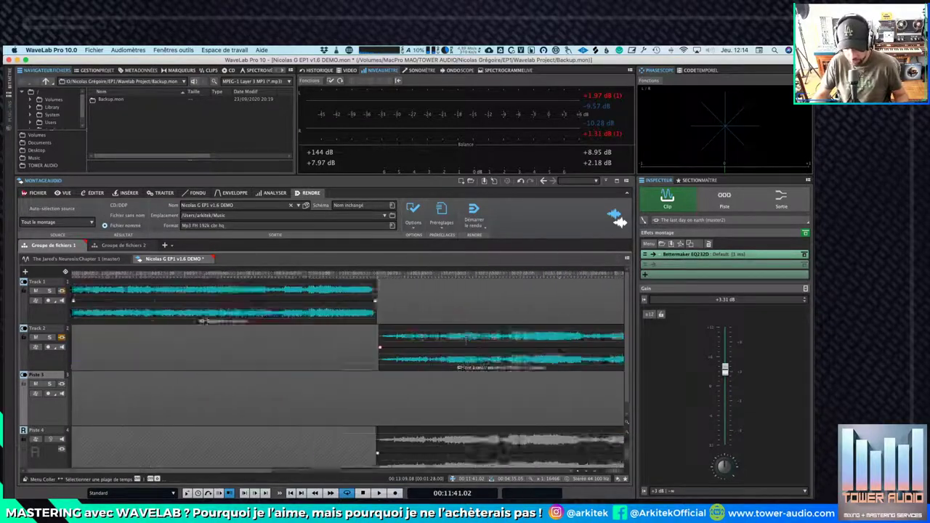
pyautogui.hscroll(4, 466, 342)
pyautogui.hscroll(10, 465, 342)
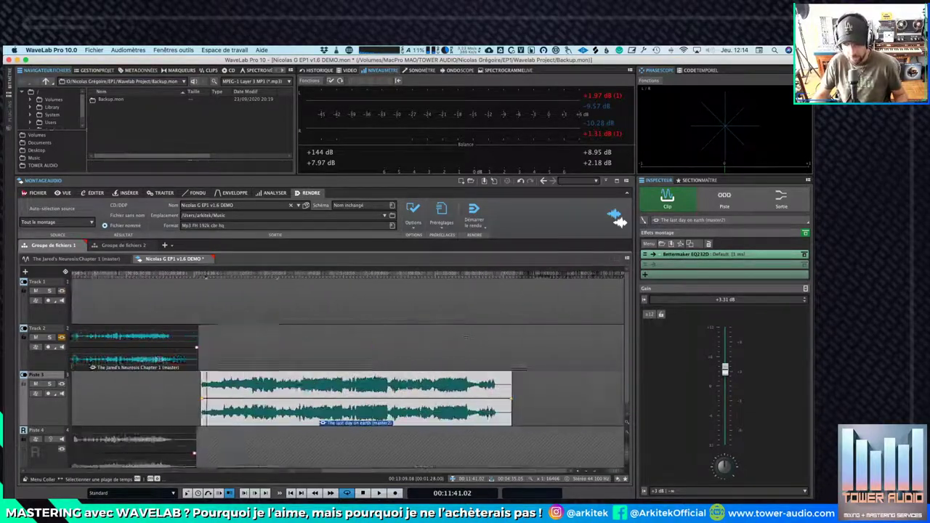
pyautogui.hscroll(-10, 466, 341)
pyautogui.hscroll(10, 466, 342)
pyautogui.hscroll(-8, 466, 342)
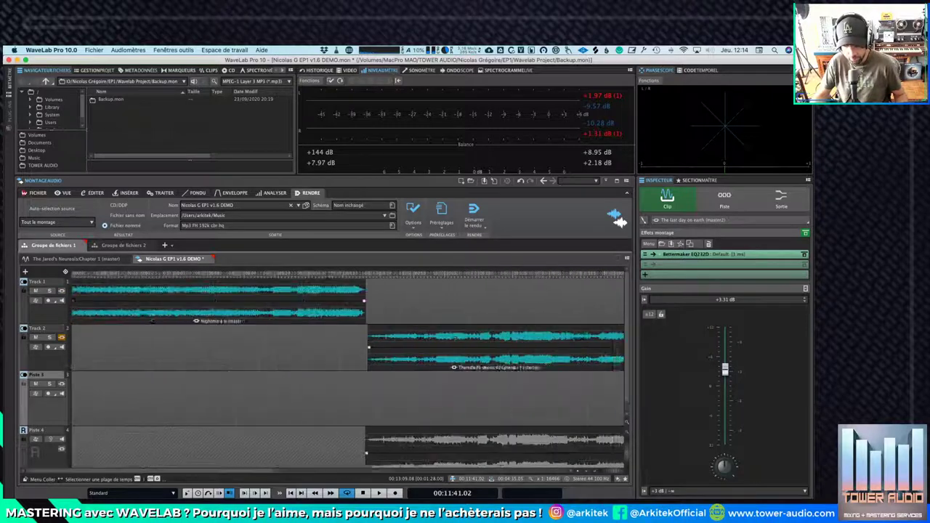
pyautogui.hscroll(8, 466, 341)
pyautogui.hscroll(-10, 466, 342)
pyautogui.hscroll(5, 466, 342)
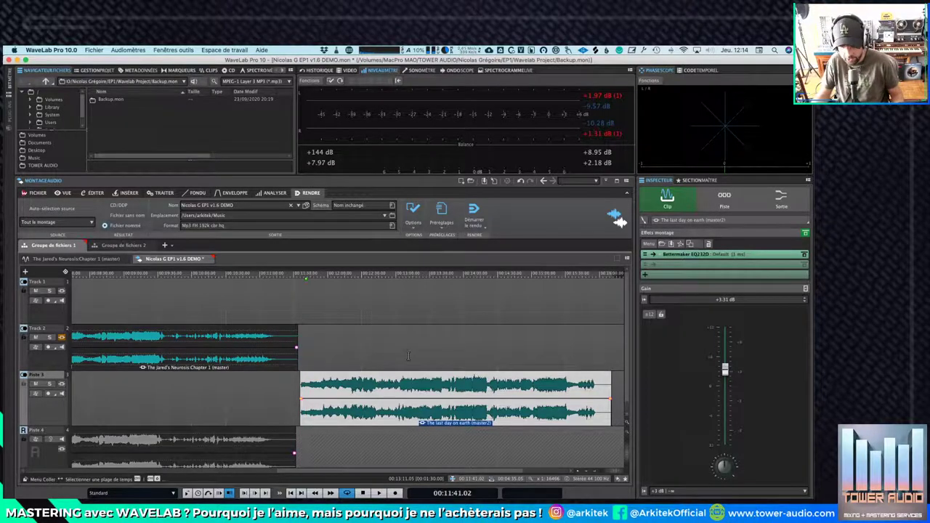
pyautogui.hscroll(-10, 409, 356)
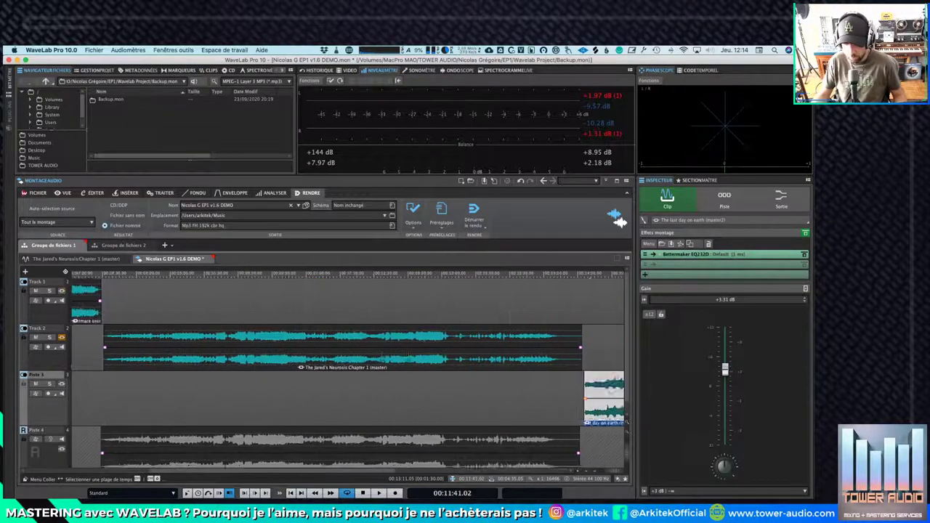
pyautogui.hscroll(10, 409, 356)
pyautogui.hscroll(5, 408, 356)
pyautogui.hscroll(-10, 408, 356)
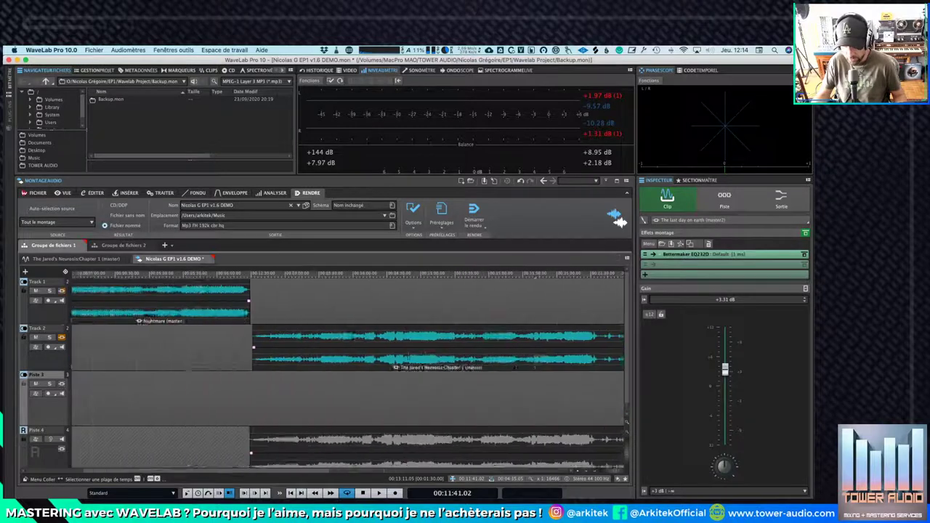
pyautogui.hscroll(10, 408, 357)
pyautogui.hscroll(-5, 409, 356)
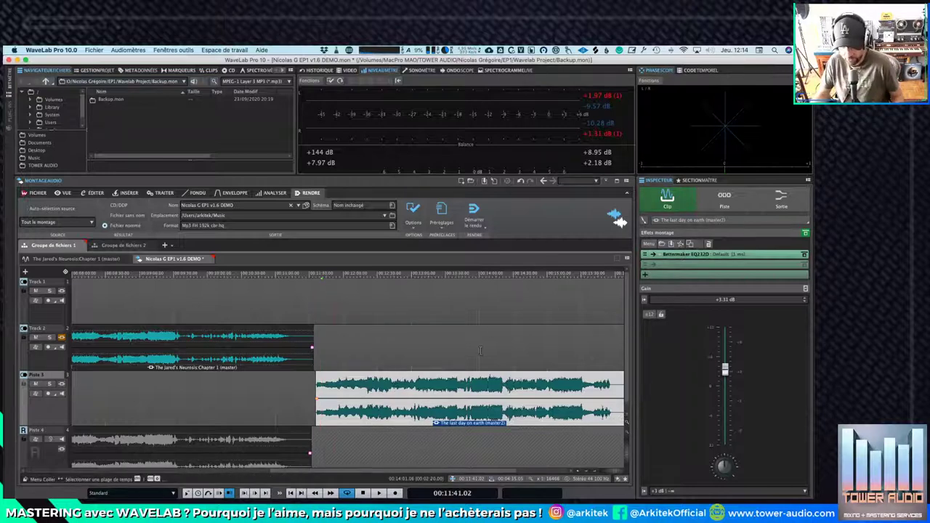
pyautogui.hscroll(3, 481, 351)
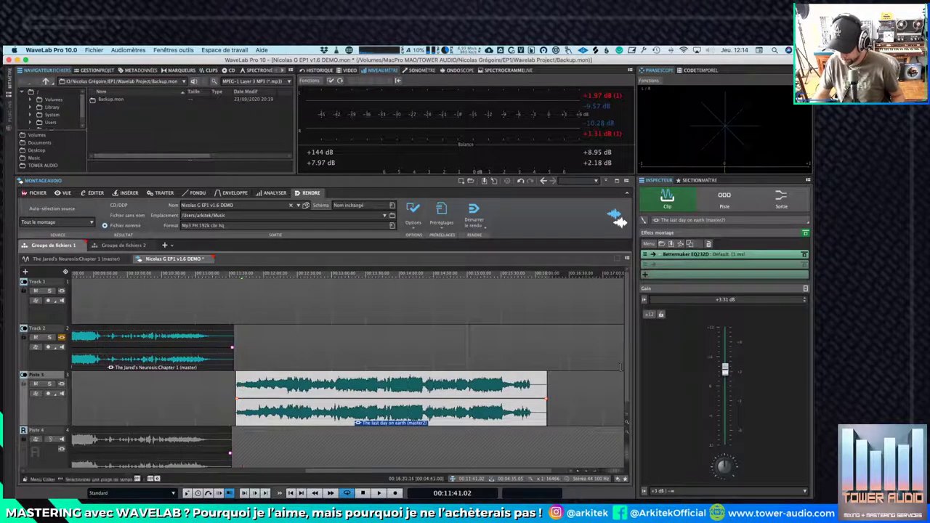
# Set the clip's gain to about -0.47 dB, try shifting its left/right balance, and reset the balance
pyautogui.moveTo(724, 369)
pyautogui.mouseDown()
pyautogui.moveTo(724, 436)
pyautogui.moveTo(724, 387)
pyautogui.mouseUp()
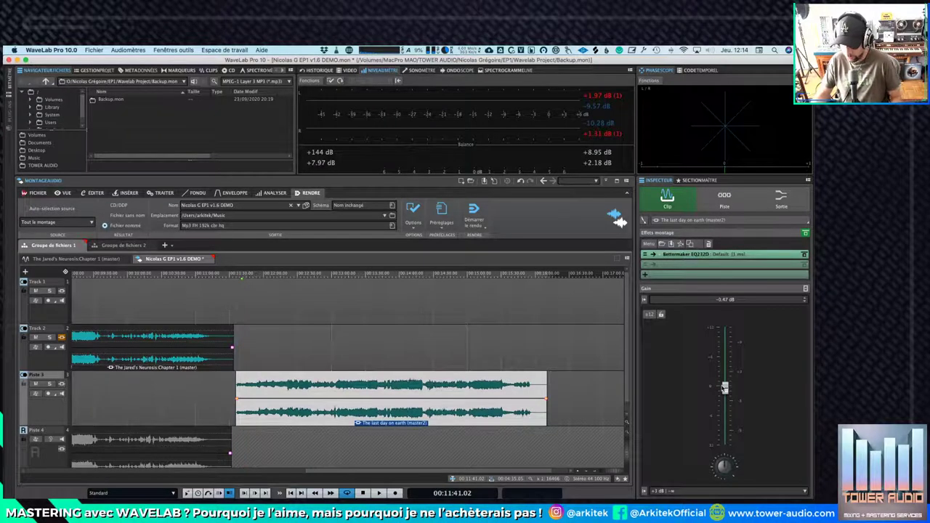
pyautogui.moveTo(723, 480); pyautogui.dragTo(742, 468)
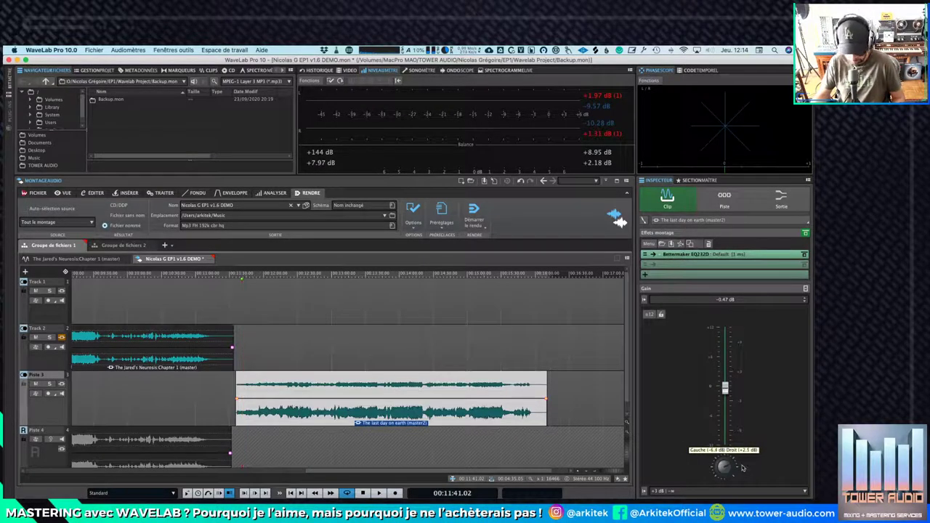
pyautogui.doubleClick(725, 467)
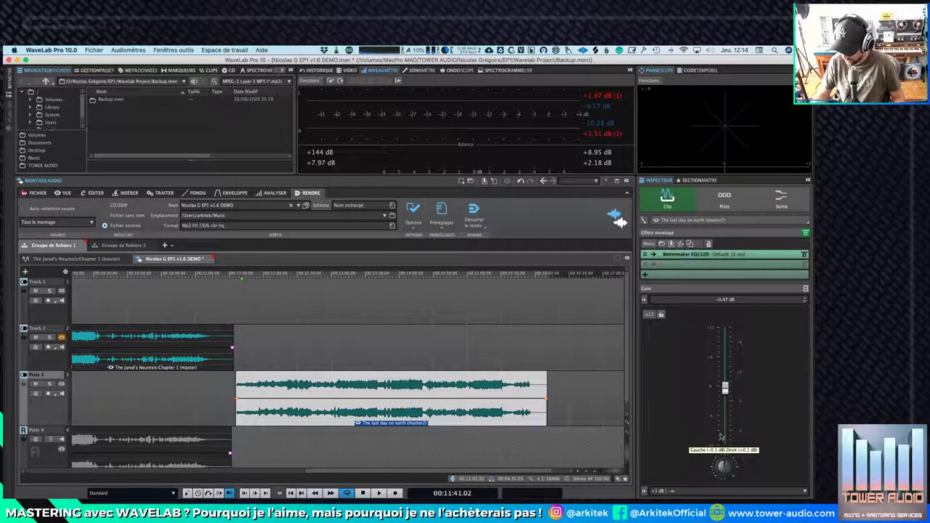
# Compare the track effects of Piste 3 and Track 2 in the Inspector, ending on the clip's effects
pyautogui.click(733, 206)
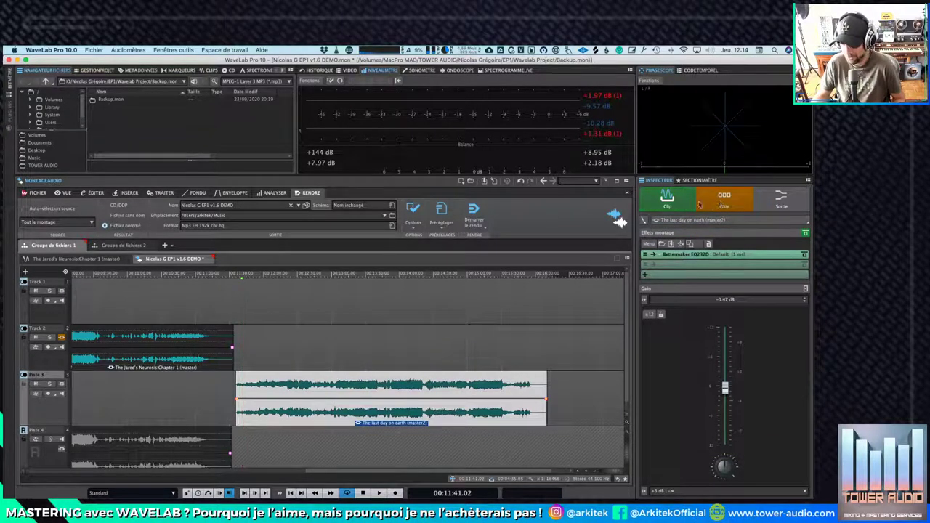
pyautogui.click(704, 206)
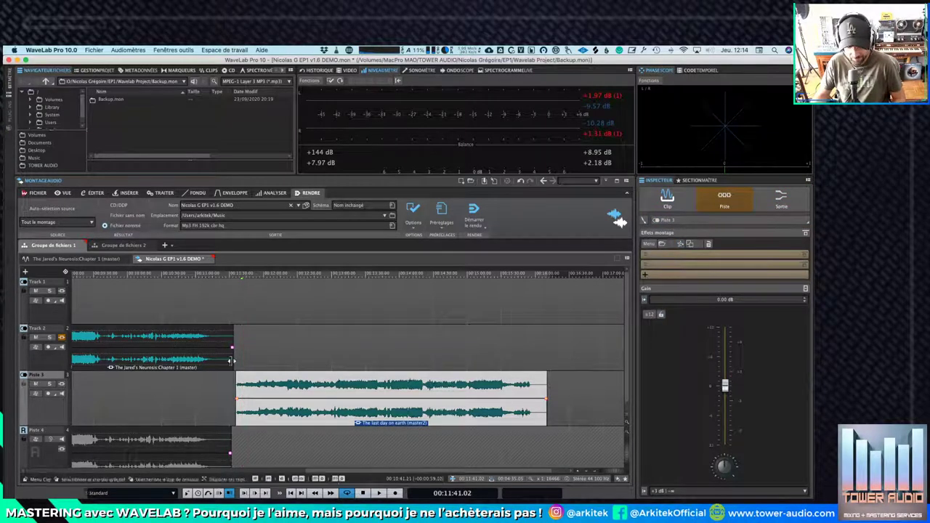
pyautogui.click(283, 342)
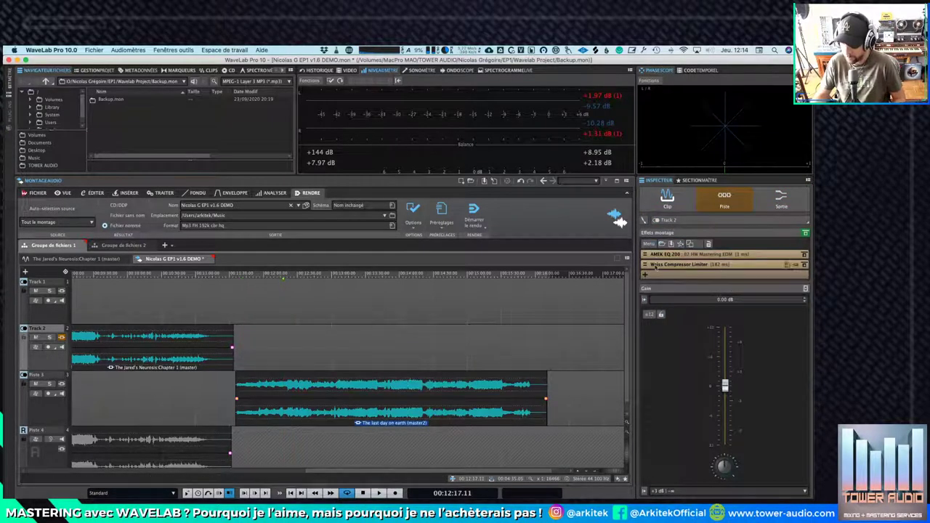
pyautogui.click(669, 200)
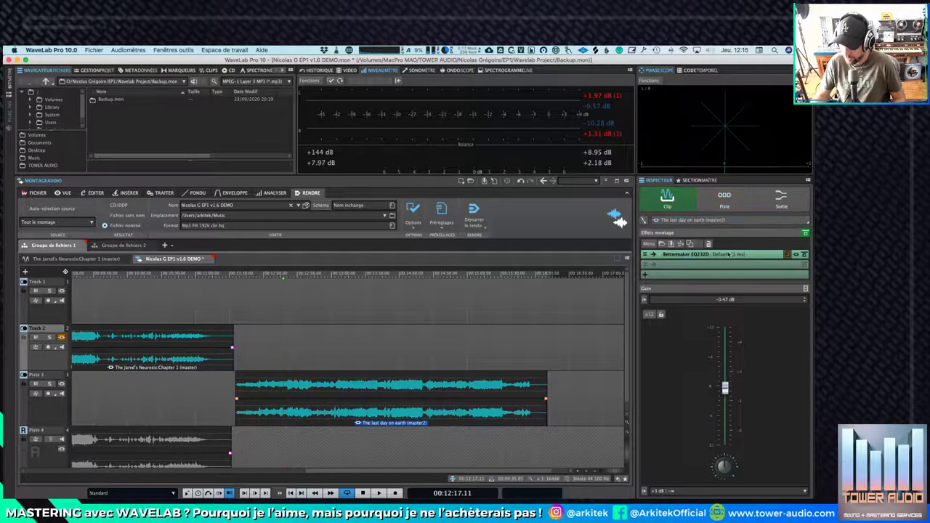
# Open the clip's Bettermaker EQ232D window and compare what it shows for the clip, Piste 3 and Track 2
pyautogui.click(784, 254)
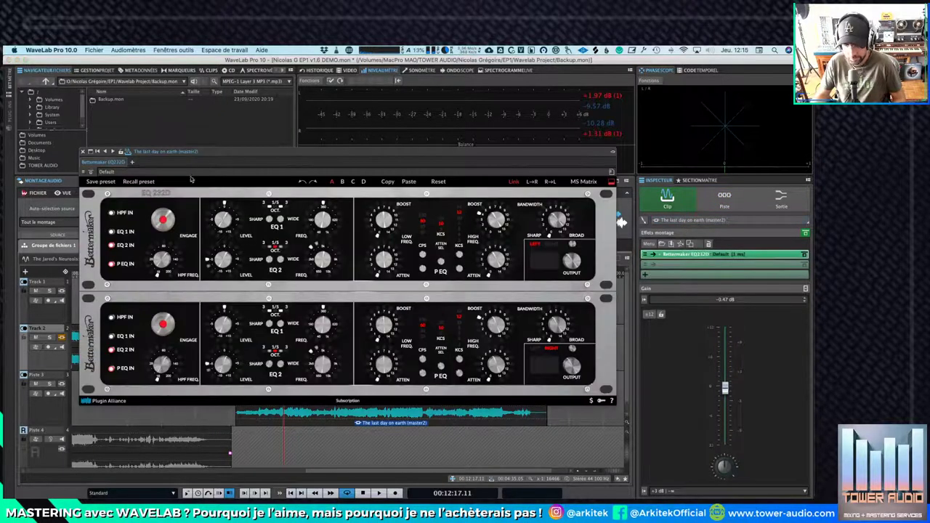
pyautogui.click(724, 204)
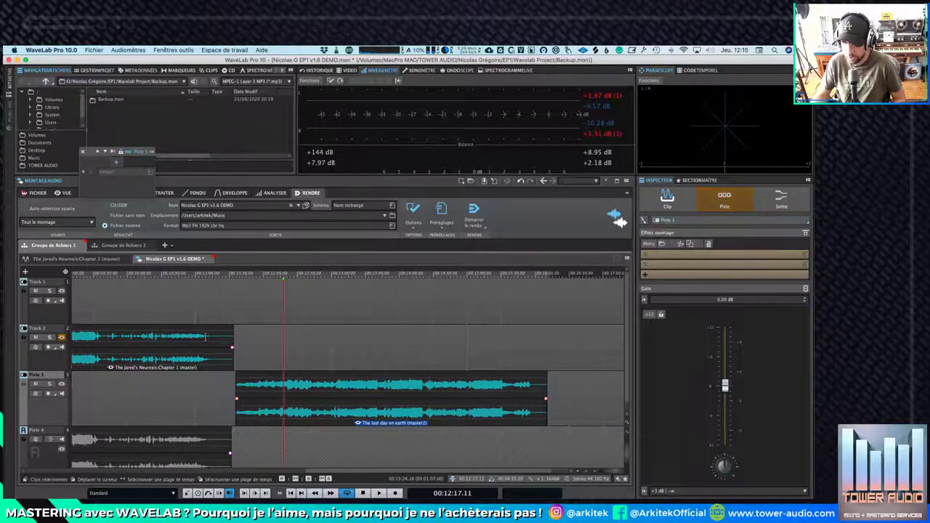
pyautogui.click(42, 360)
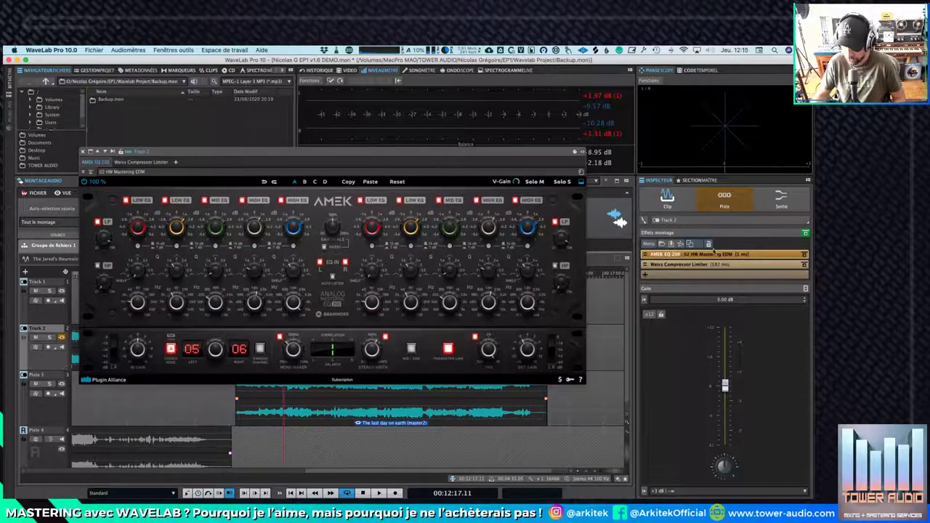
pyautogui.click(667, 196)
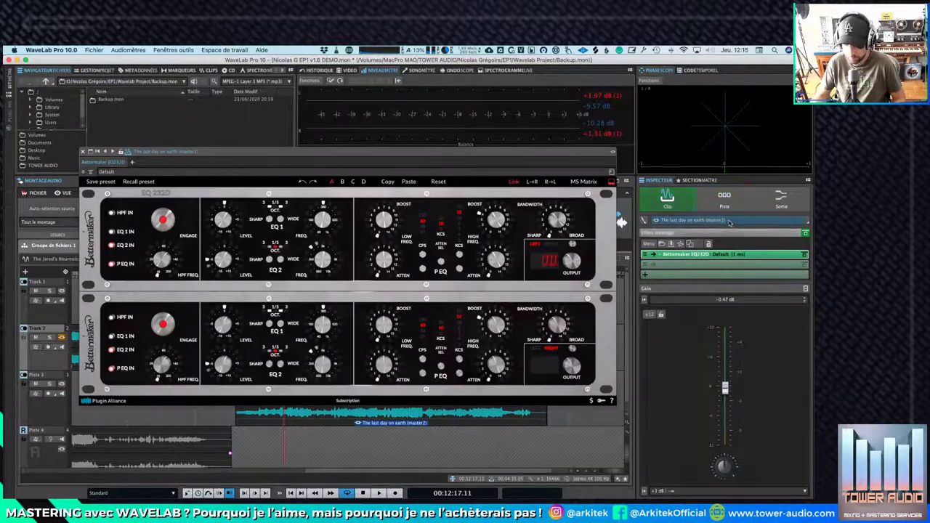
pyautogui.click(725, 199)
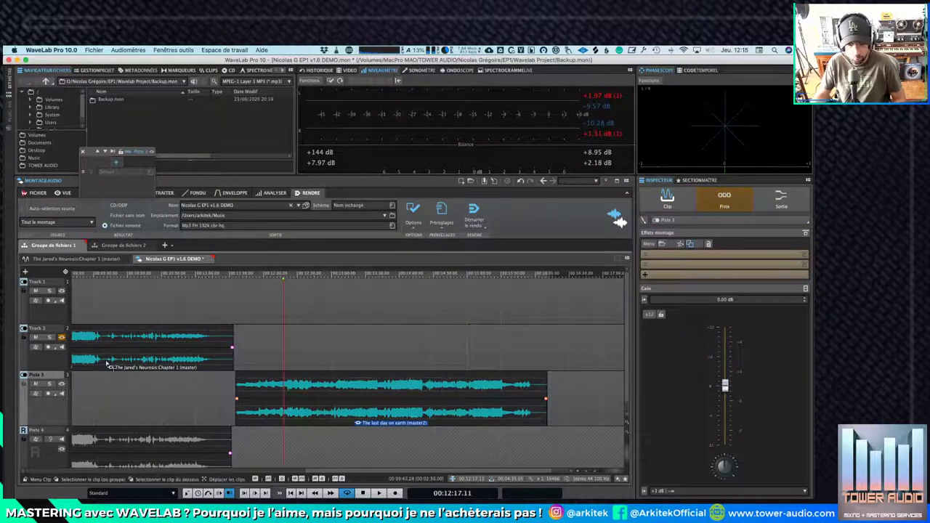
# Show Track 2's Weiss Compressor Limiter, switch to its AMEK EQ 200, and reposition the plug-in window over the montage
pyautogui.click(45, 356)
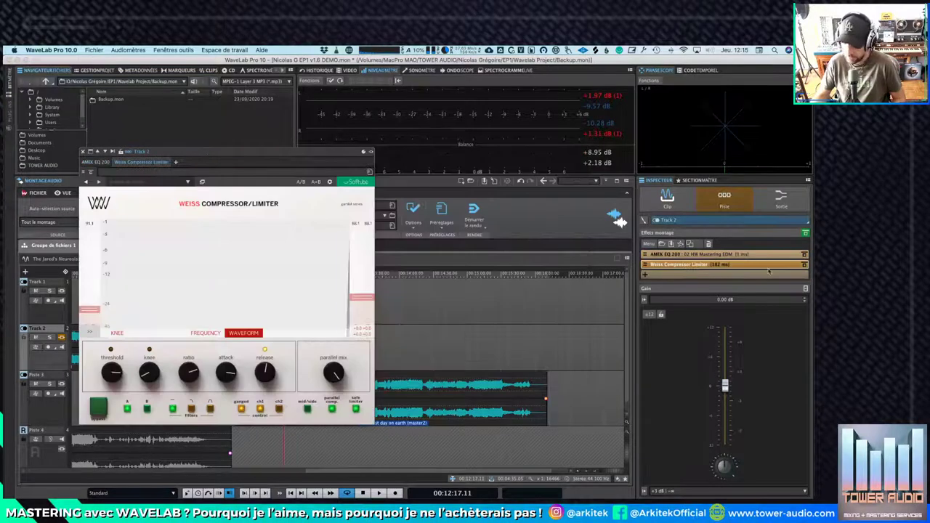
pyautogui.moveTo(226, 153); pyautogui.dragTo(426, 135)
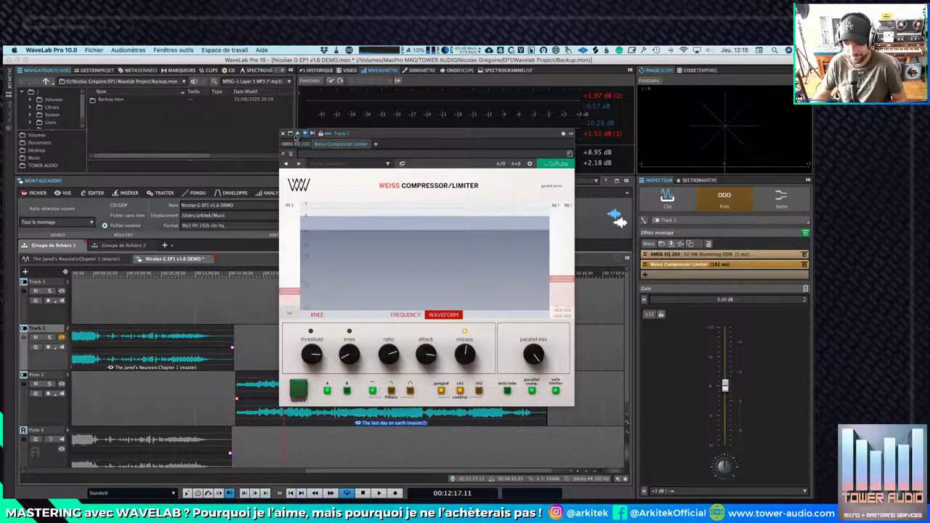
pyautogui.click(296, 144)
pyautogui.moveTo(467, 148); pyautogui.dragTo(295, 178)
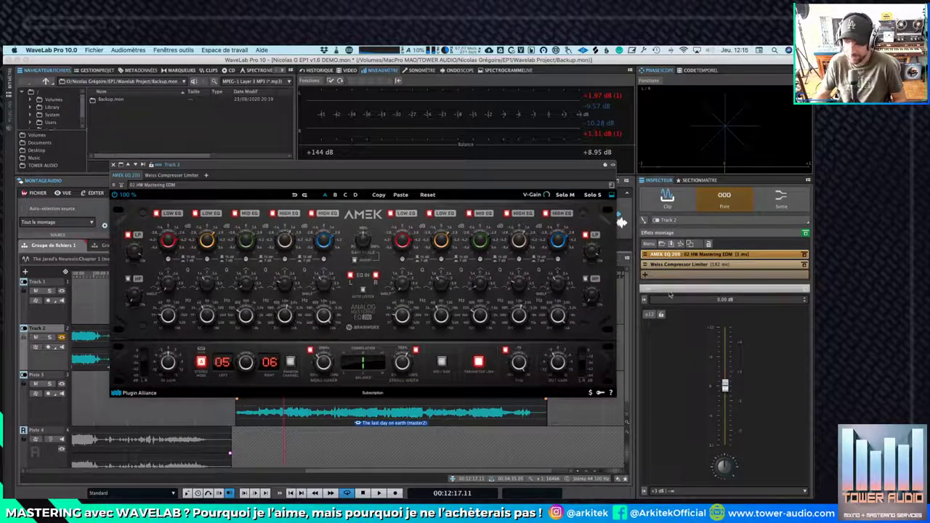
# Switch the shared plug-in window from the clip's effects through the track's to the montage output's effects
pyautogui.click(669, 204)
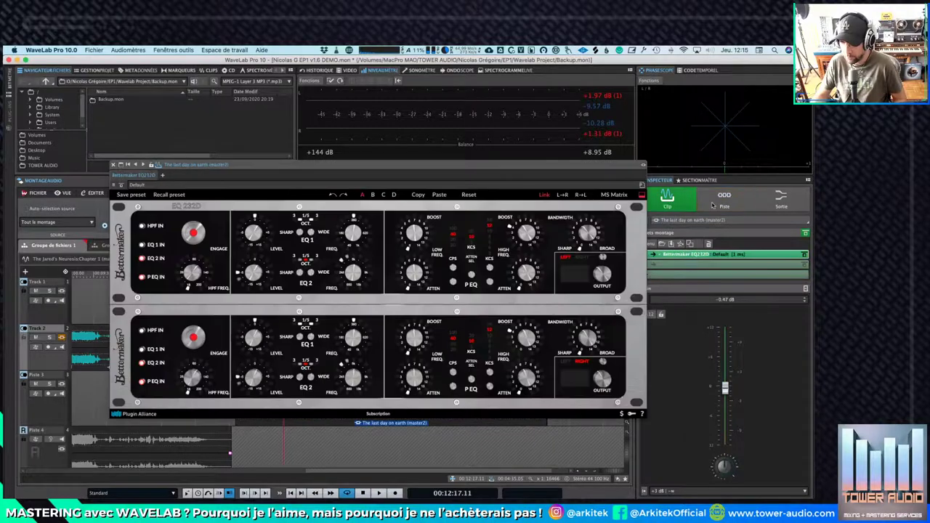
pyautogui.click(722, 205)
pyautogui.click(791, 207)
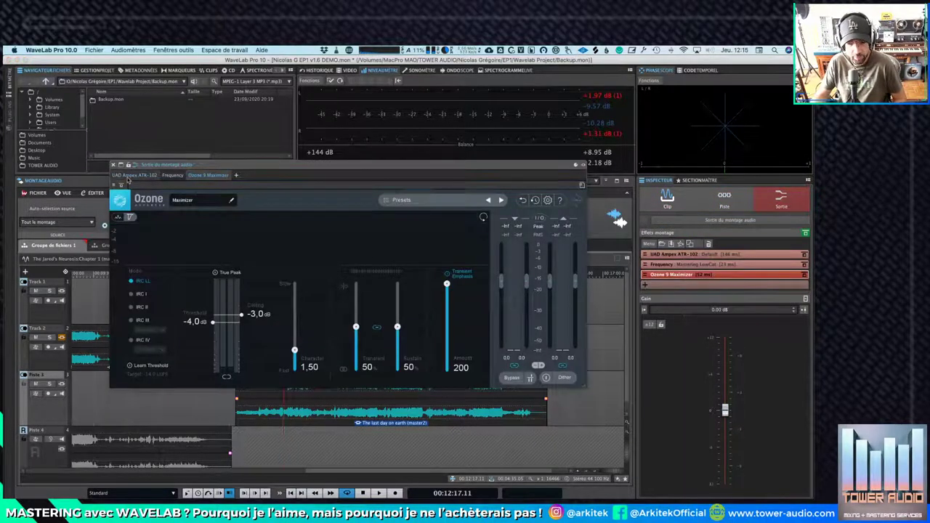
# Review the montage output's UAD Ampex ATR-102, Frequency and Ozone 9 Maximizer in the shared plug-in window
pyautogui.click(135, 175)
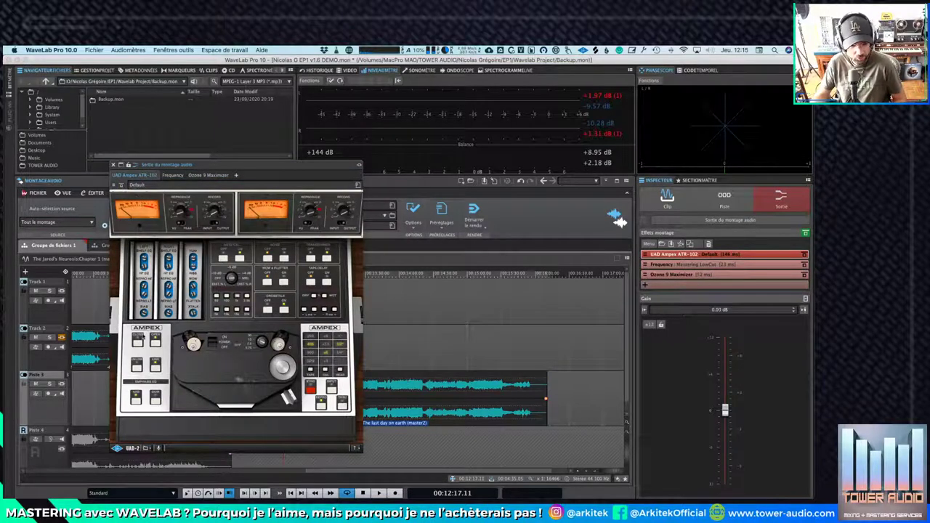
pyautogui.click(140, 317)
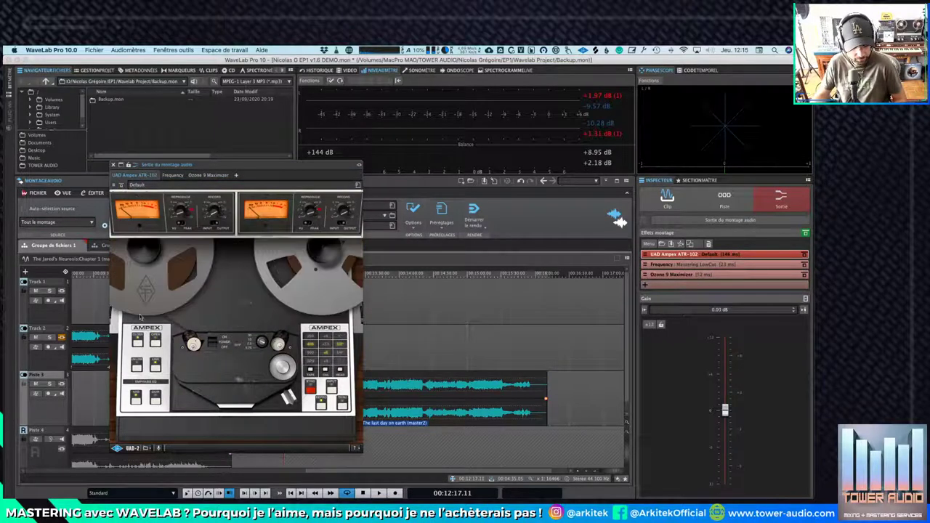
pyautogui.click(171, 175)
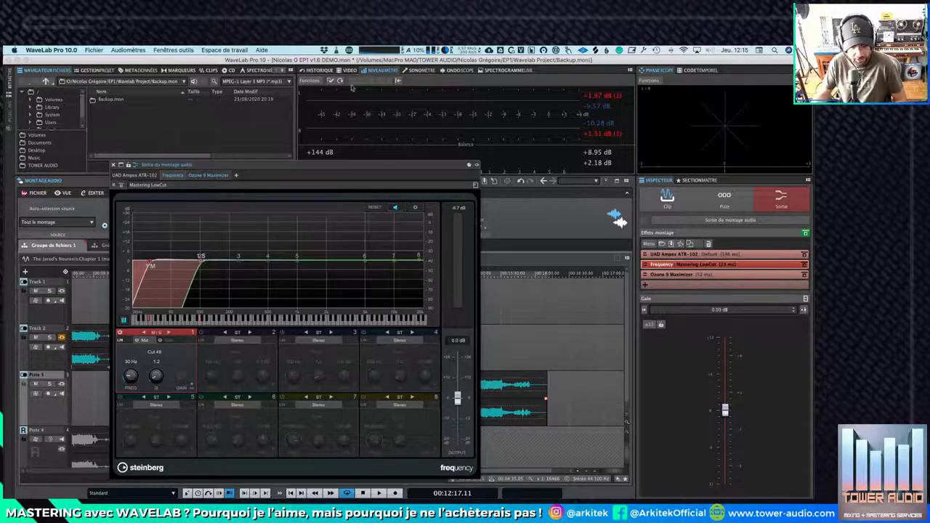
pyautogui.click(209, 175)
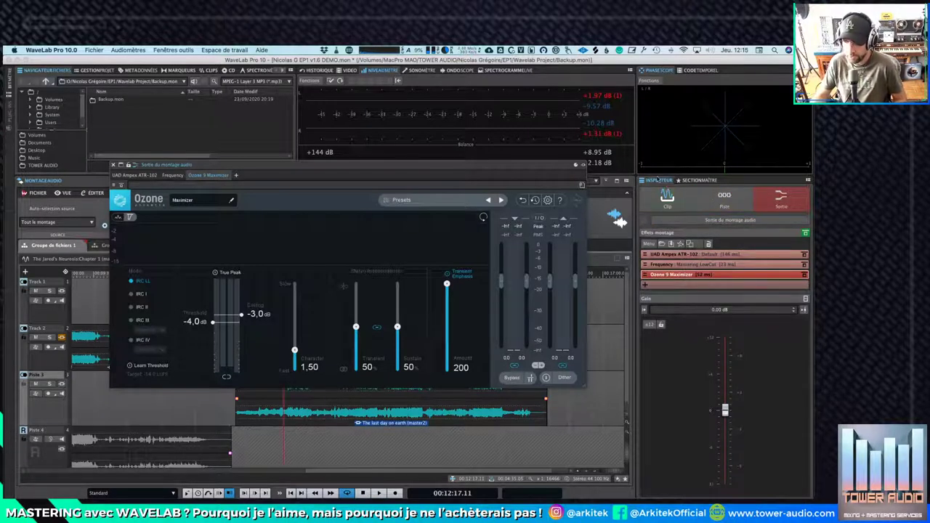
# Compare the Master Section's effect chain with the montage output's effects in the Inspector, ending on the Inspector
pyautogui.click(703, 180)
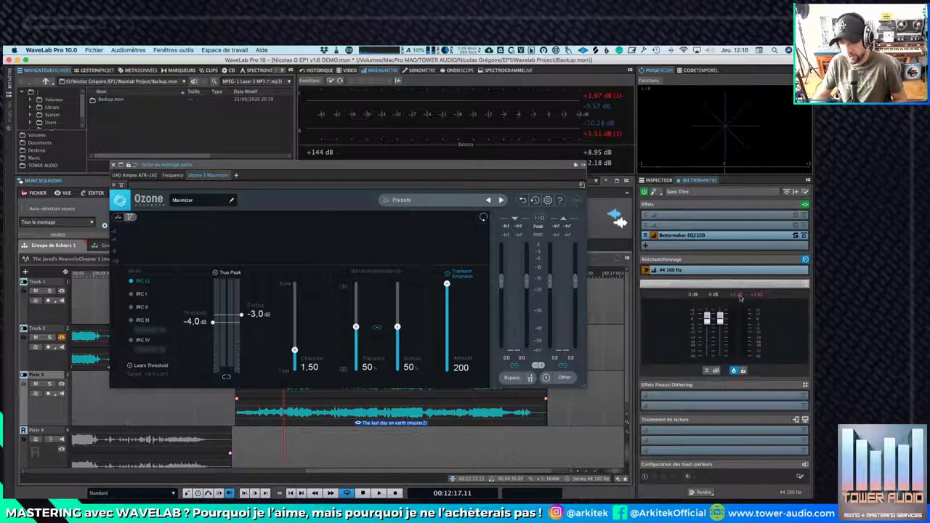
pyautogui.click(658, 179)
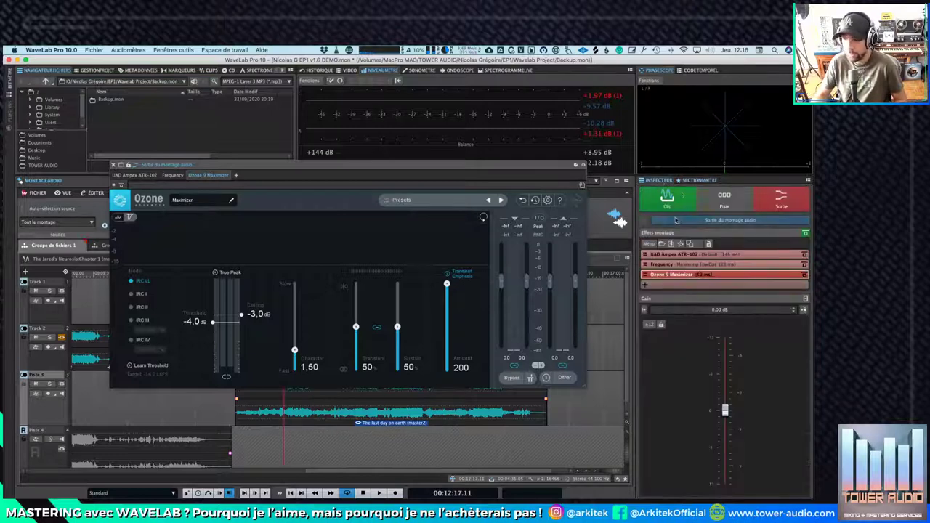
pyautogui.click(696, 180)
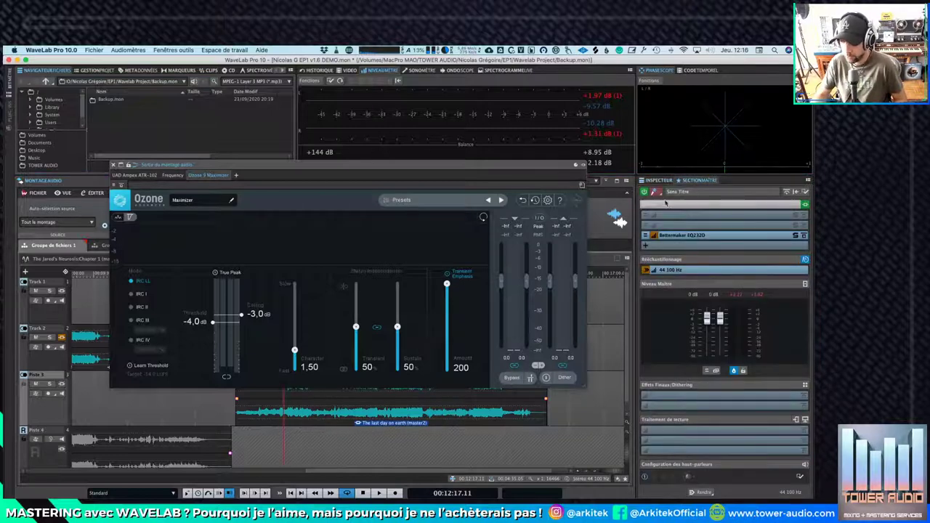
pyautogui.click(658, 180)
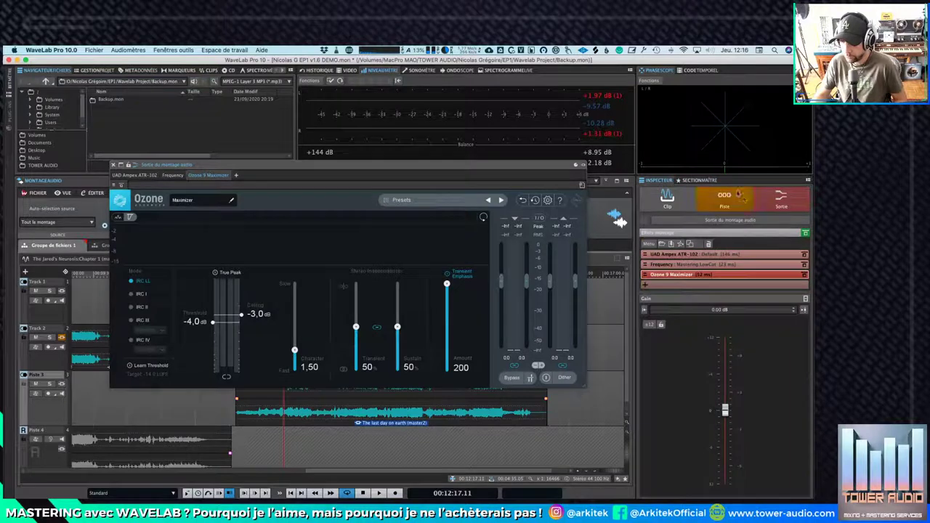
# Load the Master Section's Bettermaker EQ232D into the montage output's effects, and reposition and close its plug-in window
pyautogui.click(681, 245)
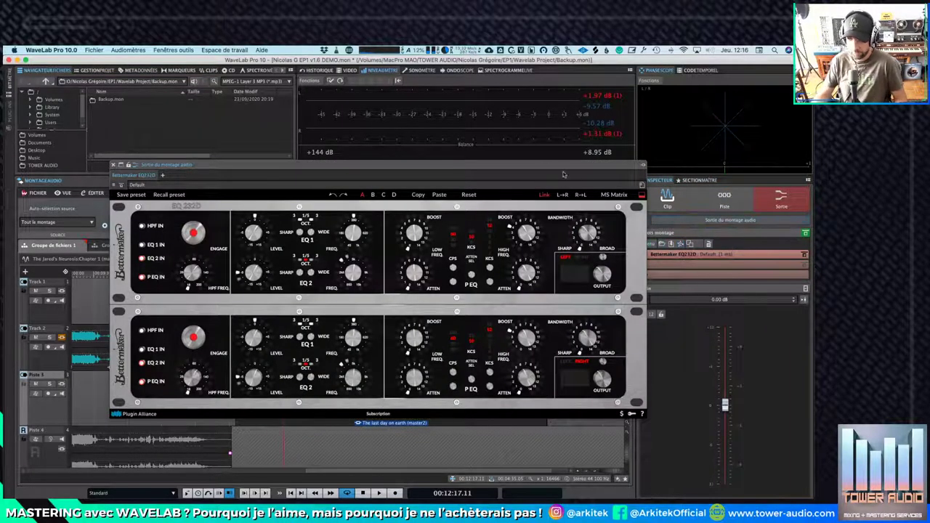
pyautogui.moveTo(564, 167); pyautogui.dragTo(532, 166)
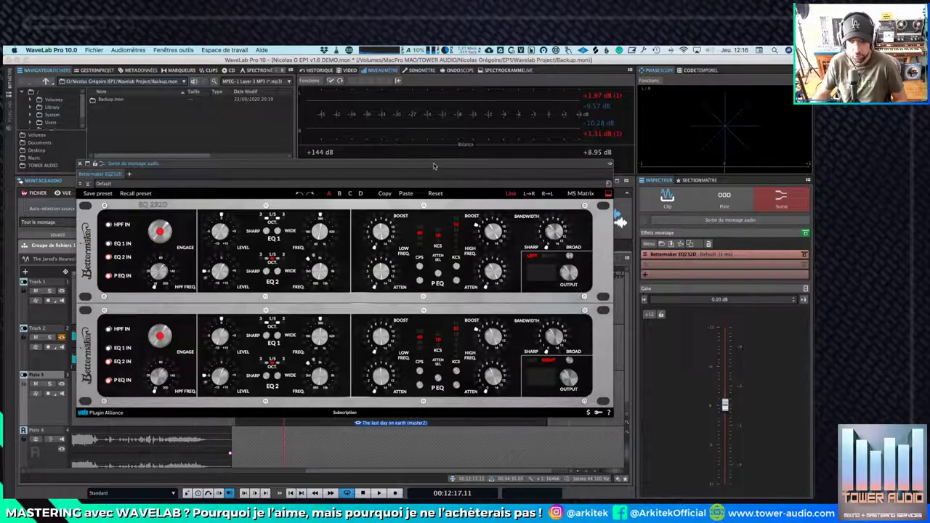
pyautogui.moveTo(433, 166); pyautogui.dragTo(431, 169)
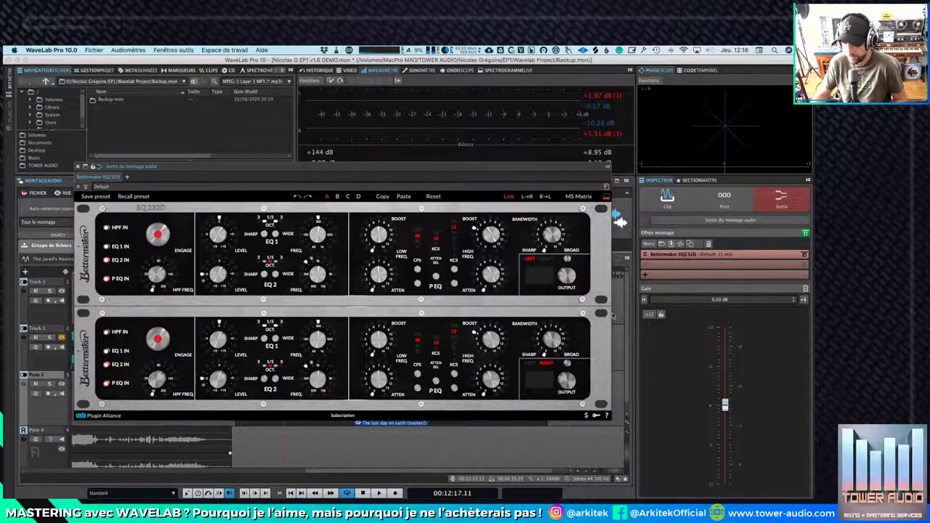
pyautogui.click(667, 195)
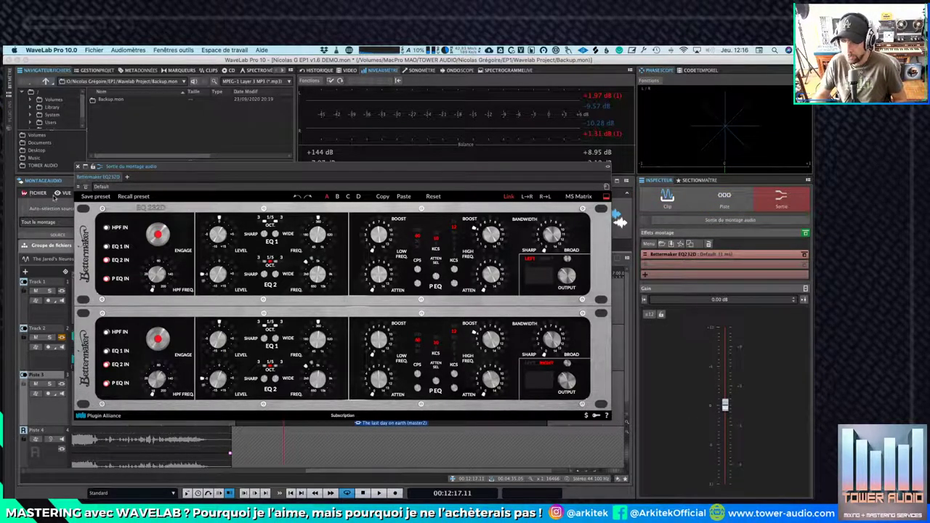
pyautogui.click(78, 166)
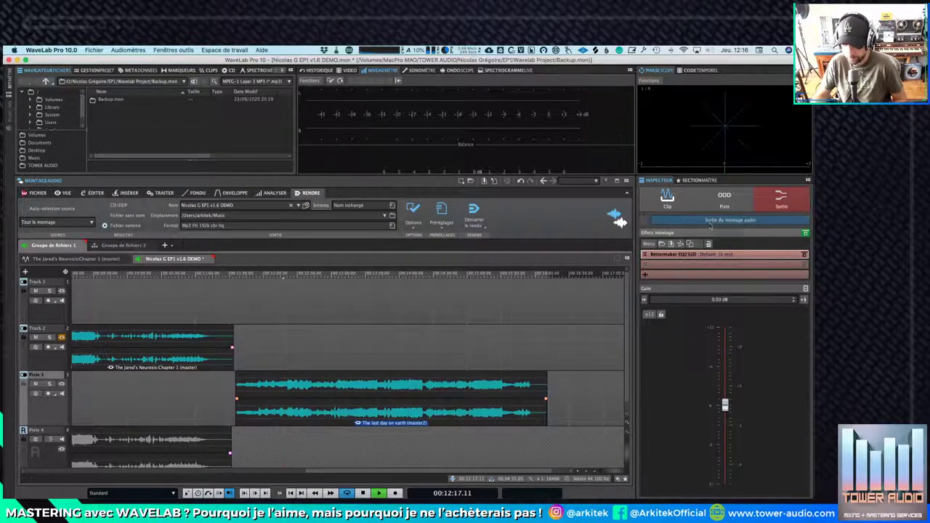
# Play the Piste 3 clip and examine its loudness in the Sonomètre meter, ending with playback stopped
pyautogui.press('space')
pyautogui.hscroll(2, 330, 308)
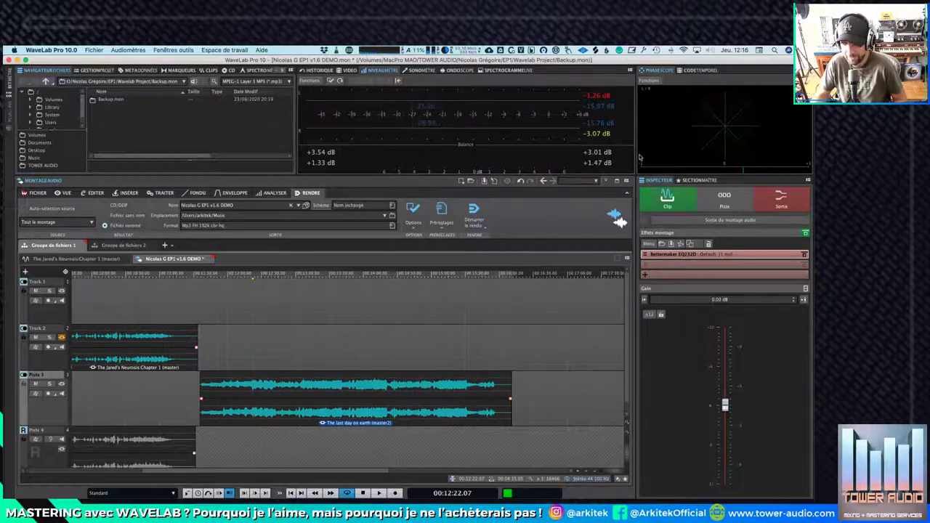
pyautogui.click(422, 71)
pyautogui.press('space')
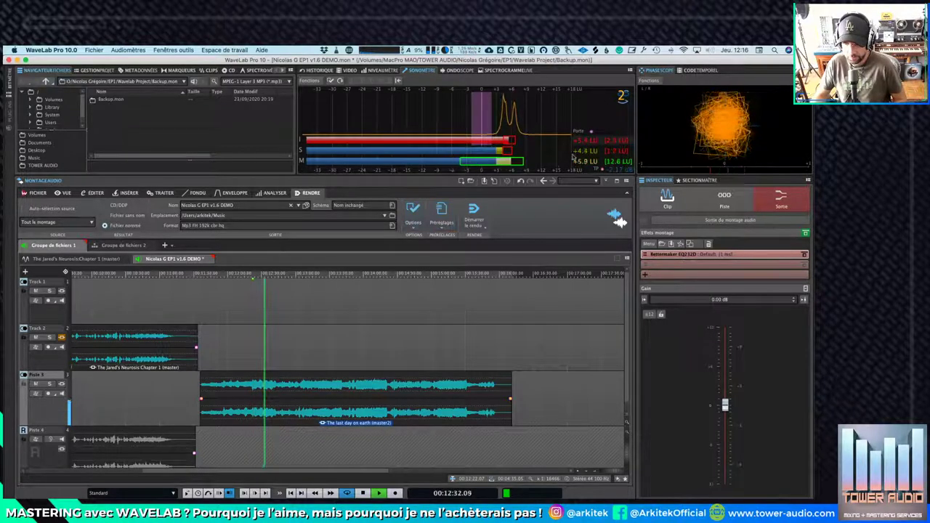
pyautogui.press('space')
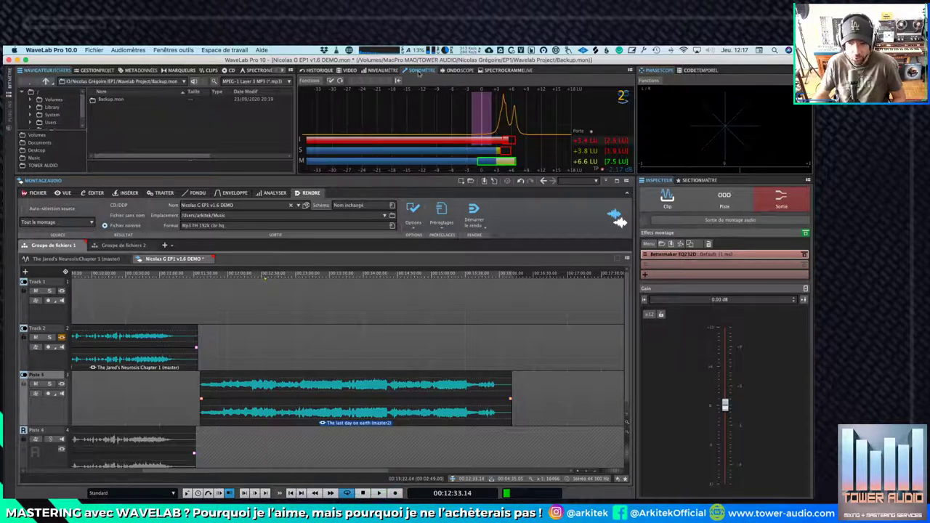
# Examine peak levels and stereo balance in the Niveaumètre during playback of the Piste 3 clip
pyautogui.click(384, 69)
pyautogui.press('space')
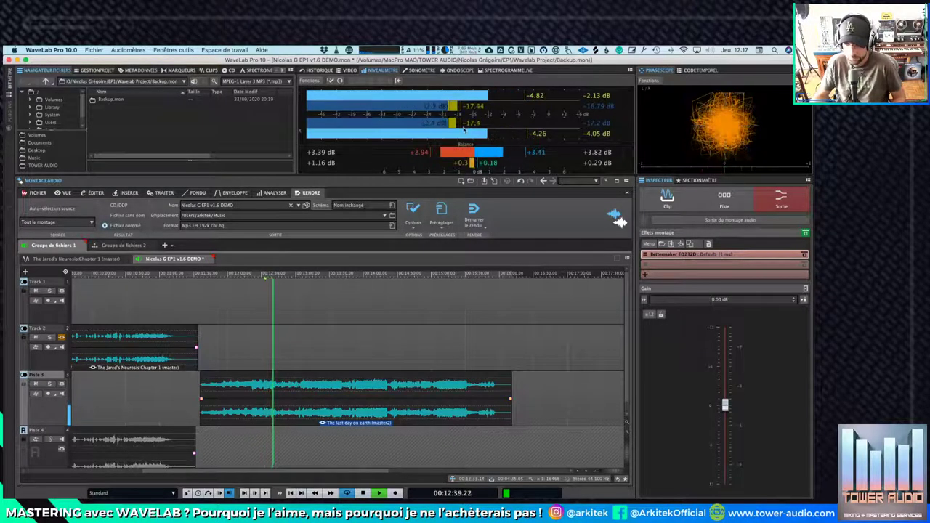
pyautogui.press('space')
# Show the oscilloscope, the live spectrogram during playback, and the video view, ending with playback stopped
pyautogui.click(458, 70)
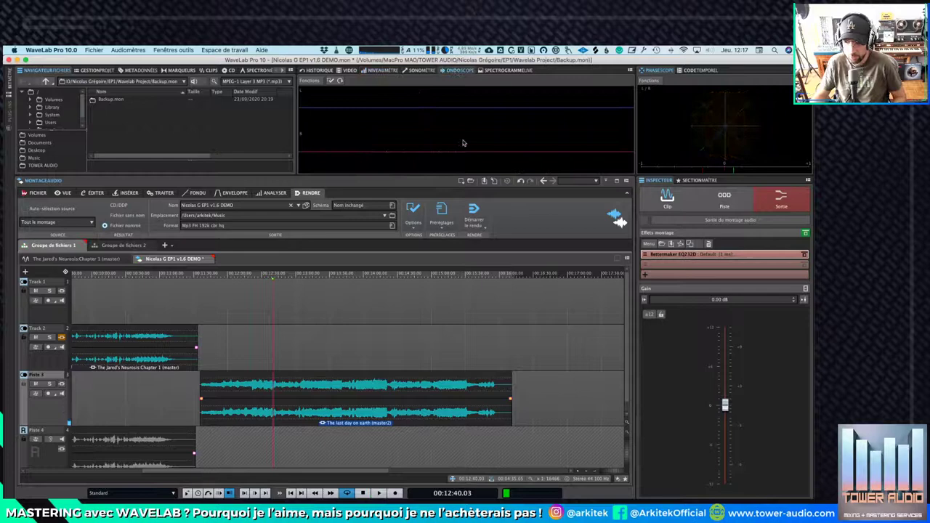
pyautogui.click(509, 70)
pyautogui.press('space')
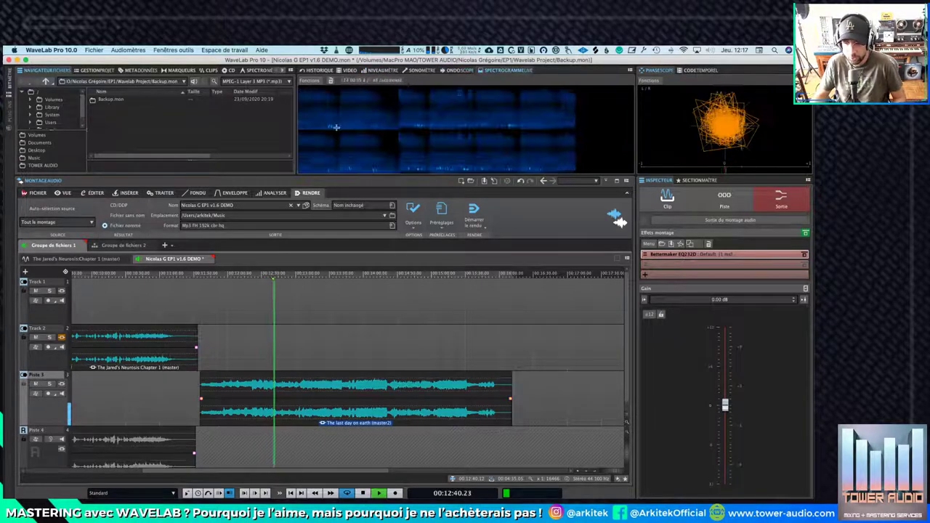
pyautogui.click(349, 70)
pyautogui.press('space')
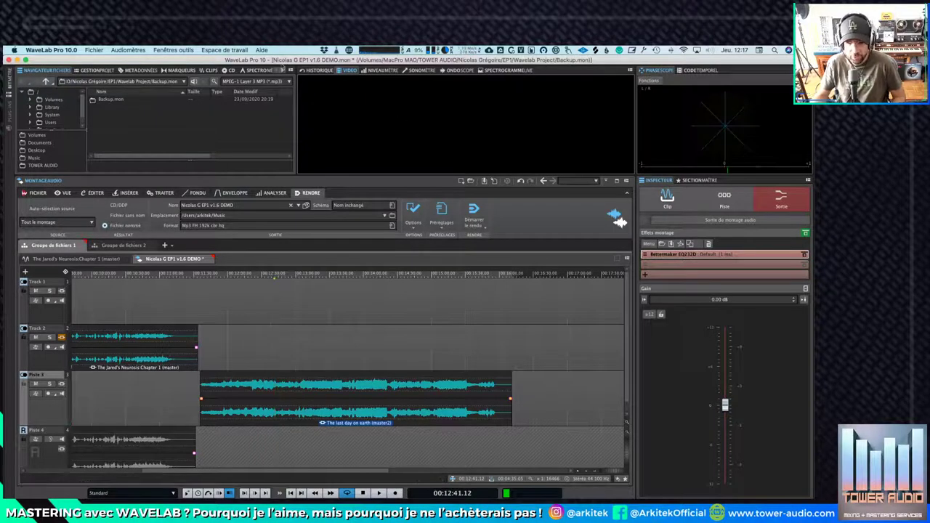
# Open the montage's edit history and look back through the list to its initial version
pyautogui.click(320, 70)
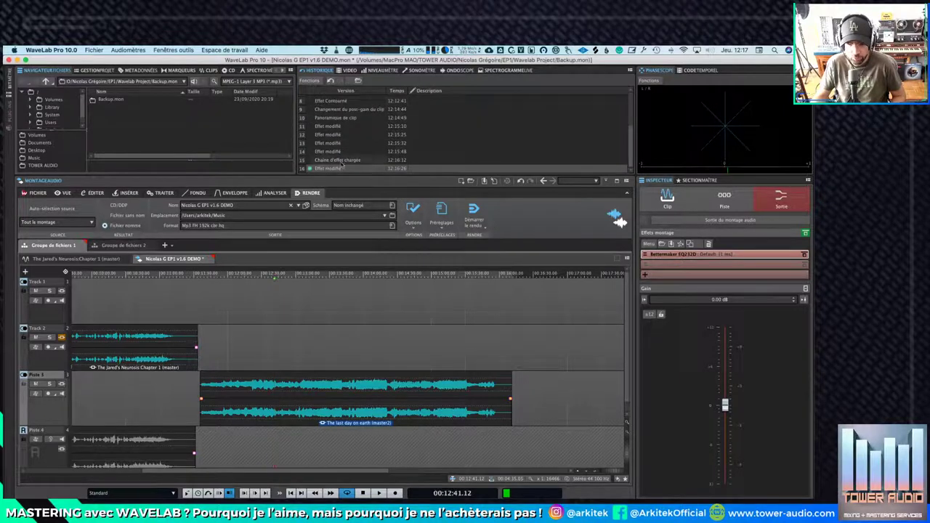
pyautogui.click(334, 144)
pyautogui.scroll(3, 364, 124)
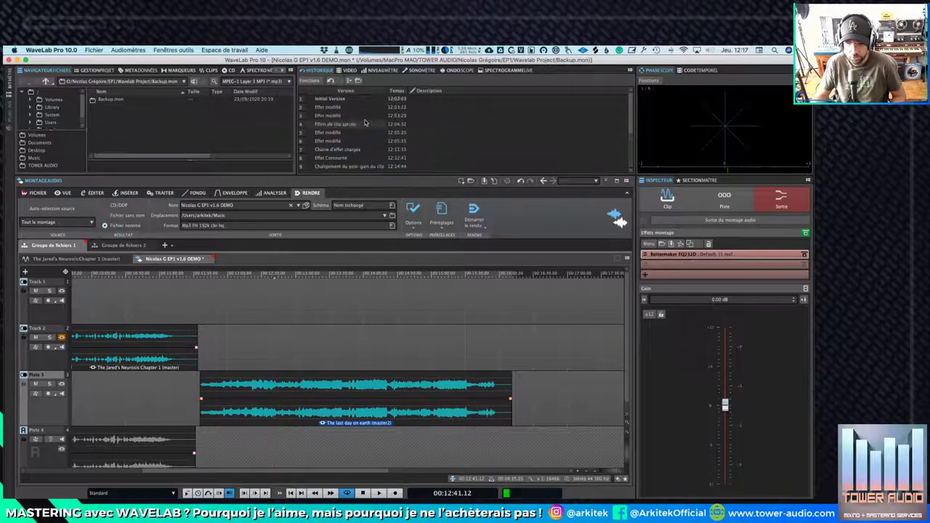
# Try stepping the montage between history versions, including version 4 (Effets de clip ajoutés) and version 6 (Effet modifié)
pyautogui.click(349, 149)
pyautogui.click(349, 142)
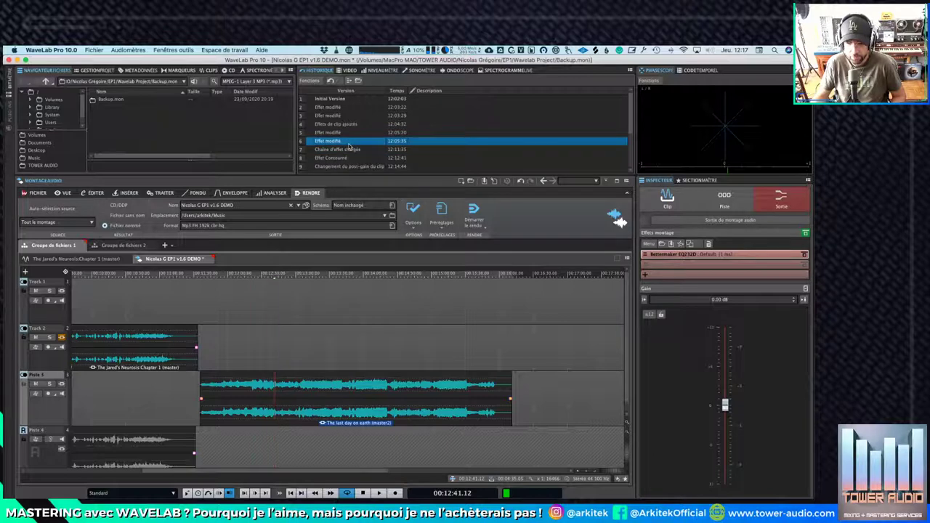
pyautogui.scroll(-3, 349, 145)
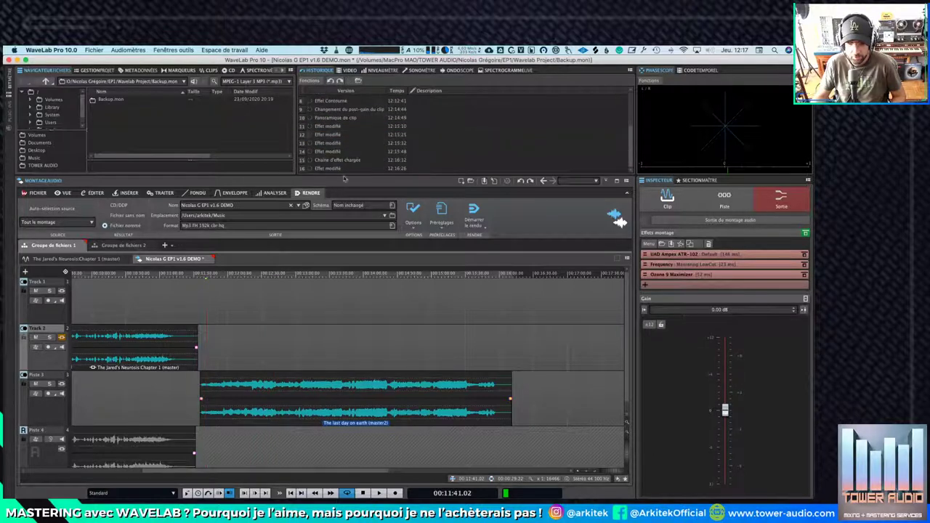
pyautogui.click(346, 151)
pyautogui.scroll(3, 342, 135)
pyautogui.click(328, 124)
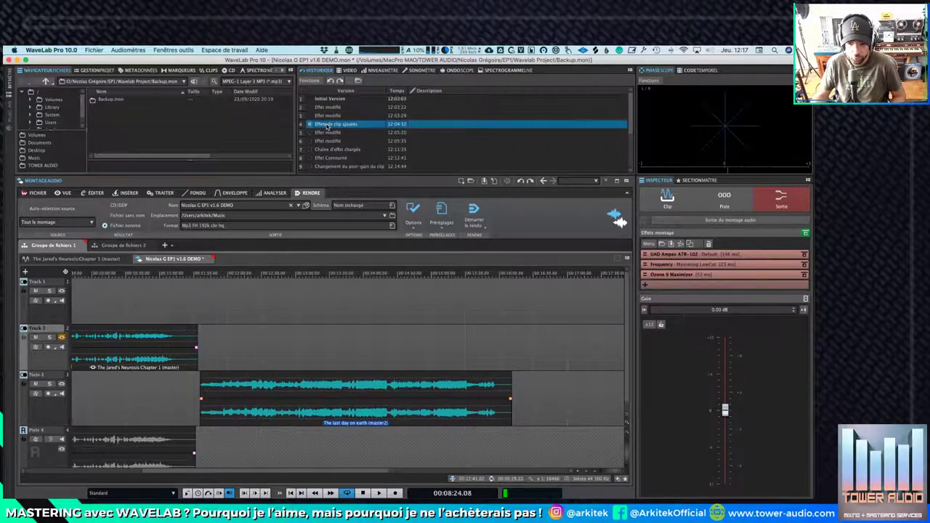
pyautogui.click(348, 142)
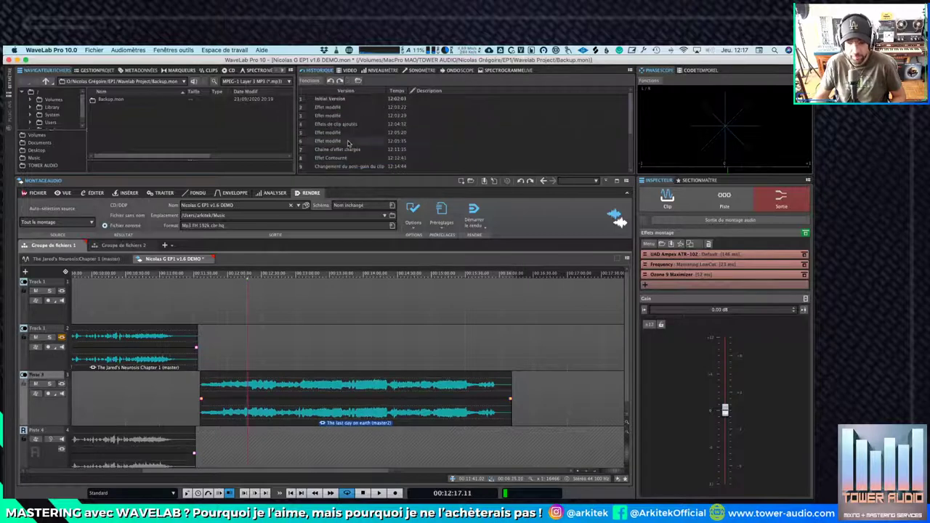
pyautogui.click(349, 142)
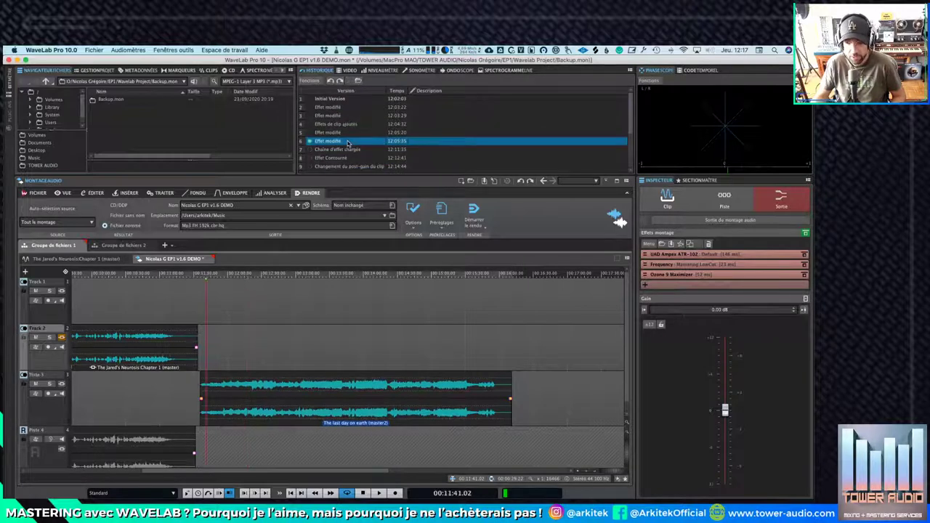
# Restore the montage to history version 12 (Effet modifié, 12:15:25) and look over the whole version list
pyautogui.scroll(-3, 348, 142)
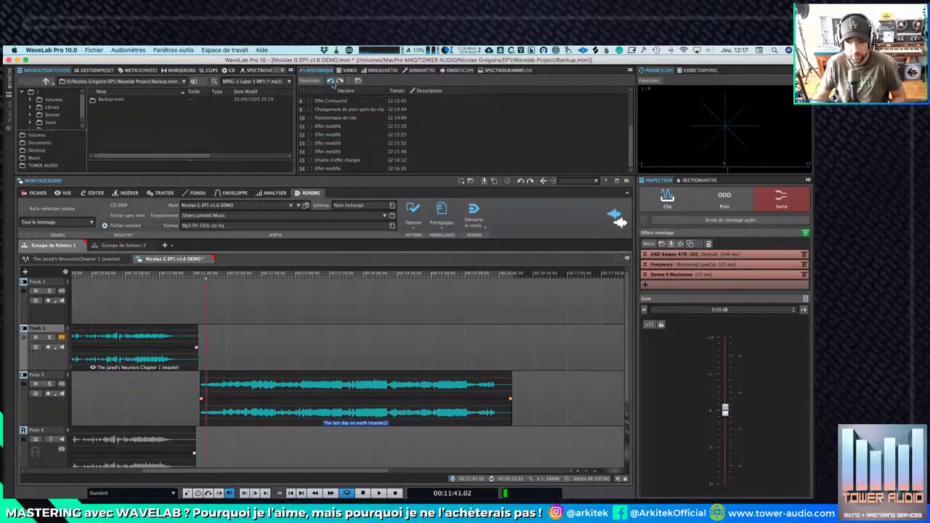
pyautogui.scroll(3, 417, 138)
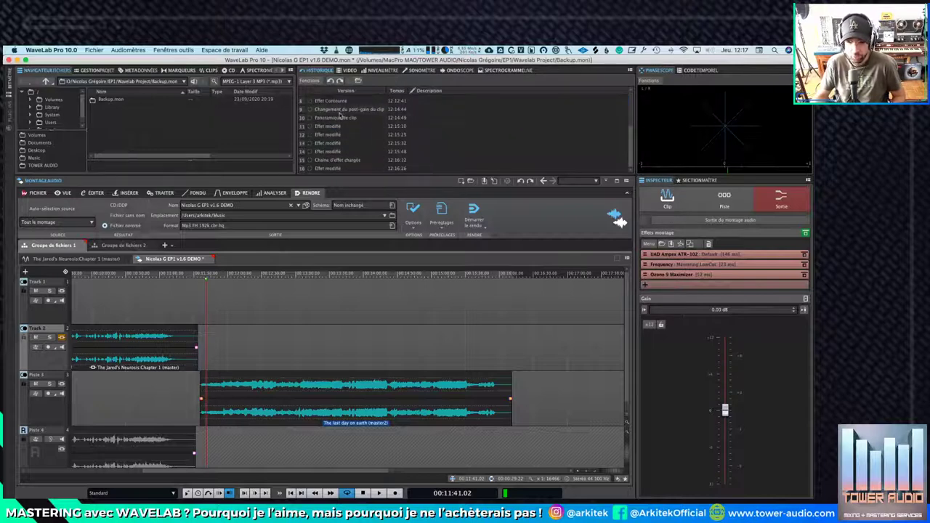
pyautogui.scroll(-3, 401, 111)
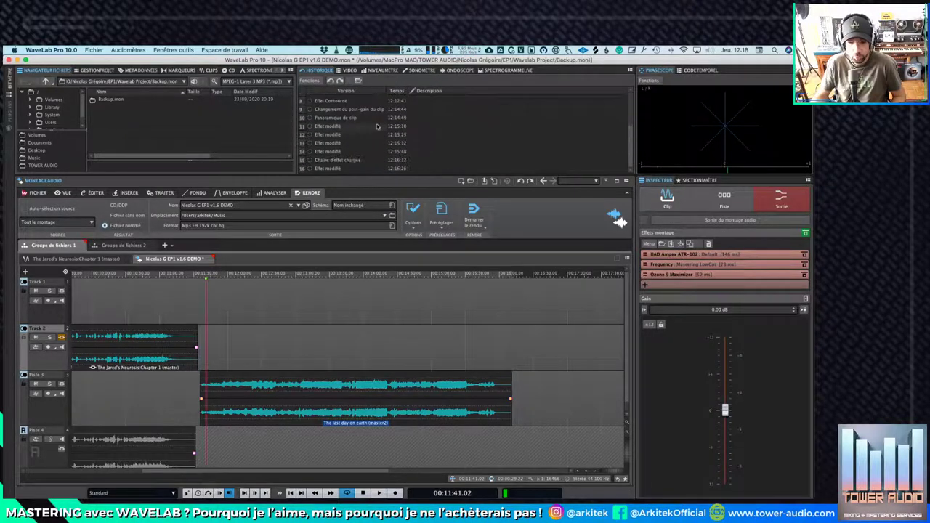
pyautogui.click(360, 134)
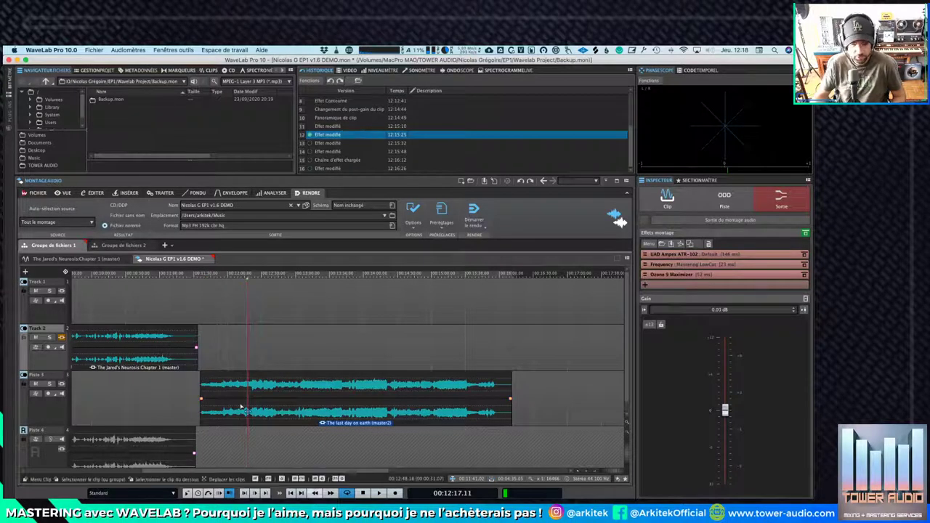
pyautogui.scroll(3, 358, 110)
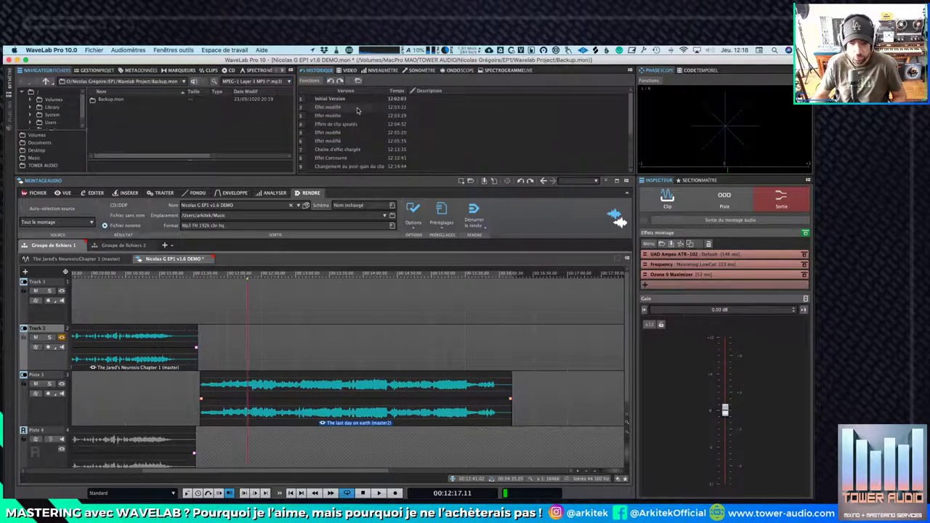
pyautogui.scroll(-3, 444, 144)
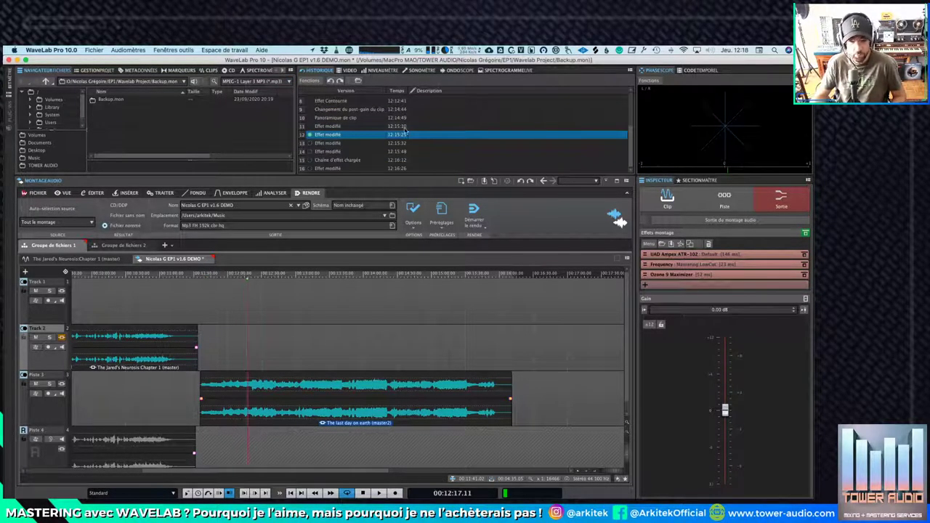
pyautogui.scroll(2, 427, 97)
pyautogui.scroll(-2, 417, 102)
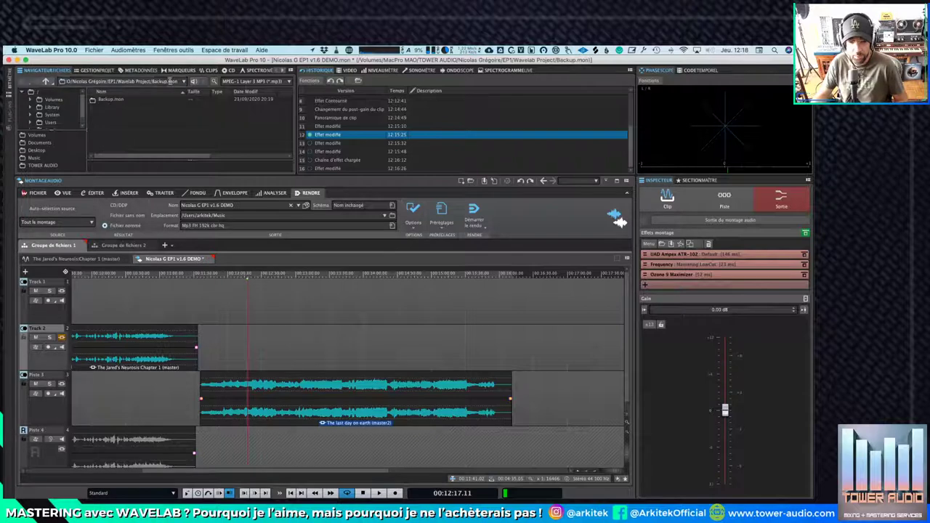
# Go through the project manager, metadata and markers views, ending on the markers
pyautogui.click(102, 69)
pyautogui.click(141, 70)
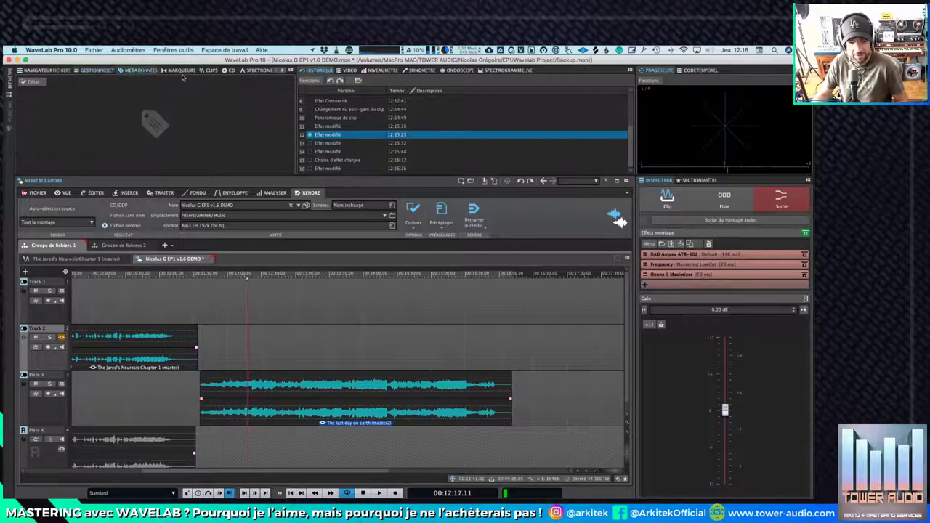
pyautogui.click(182, 70)
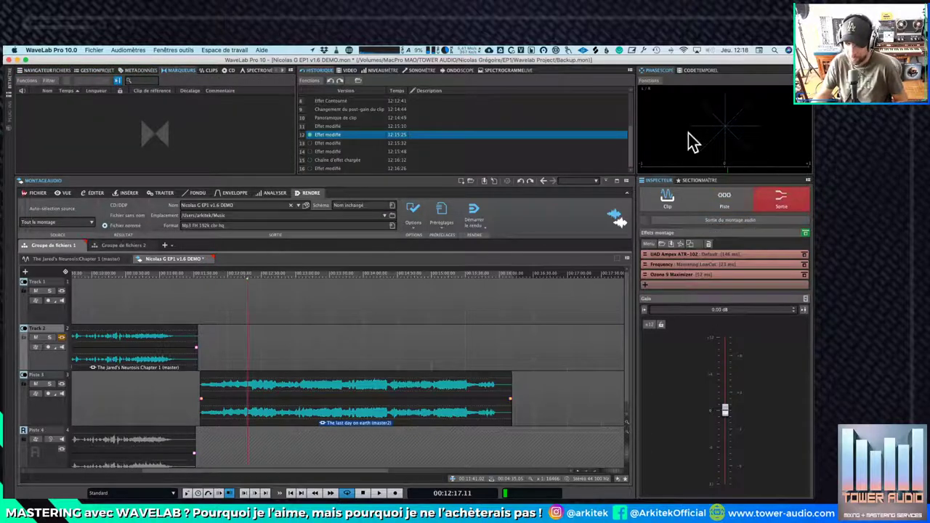